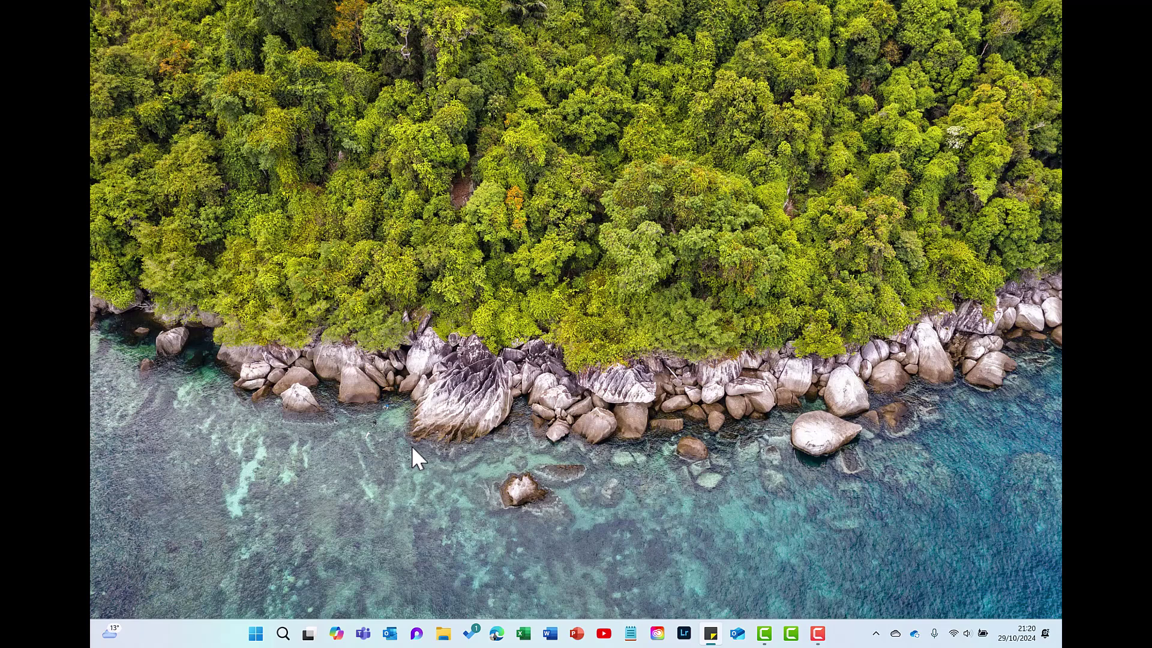
- Pin the OneNote app to the taskbar from a Start menu search for onenote
click(252, 634)
text(on)
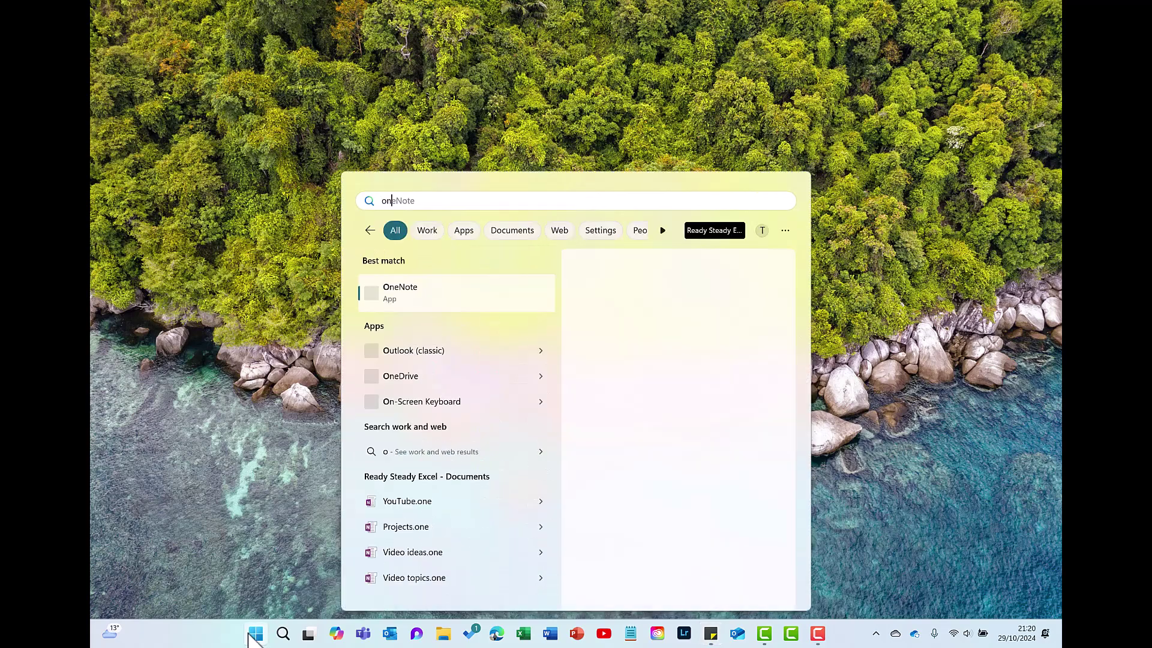
text(enote)
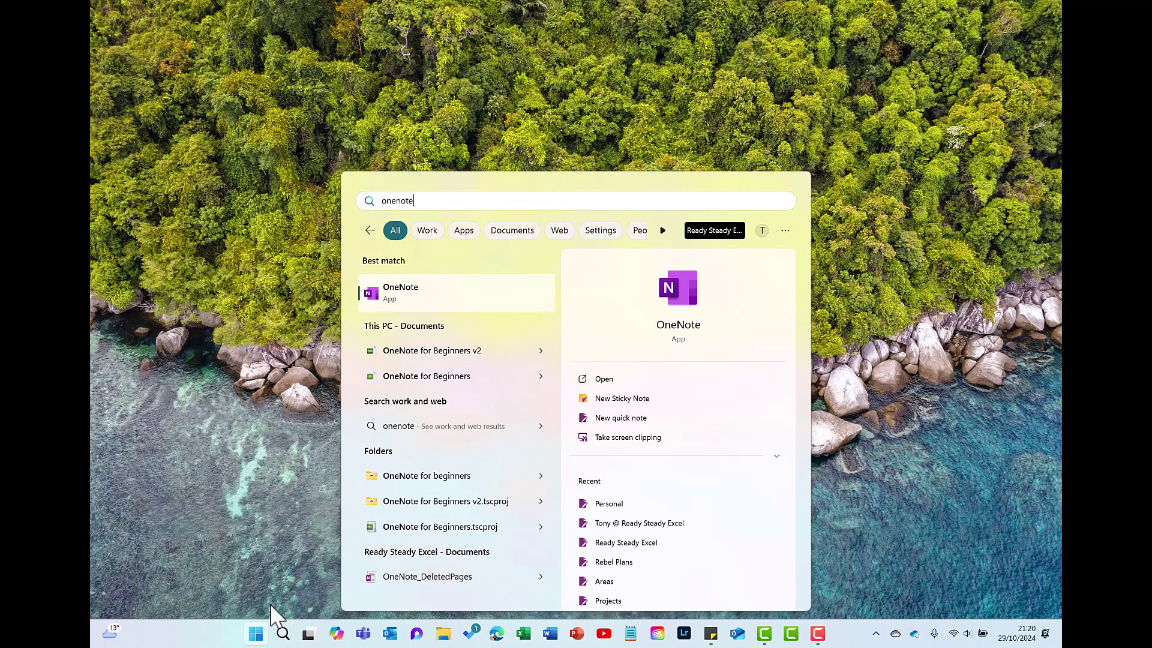
right_click(468, 292)
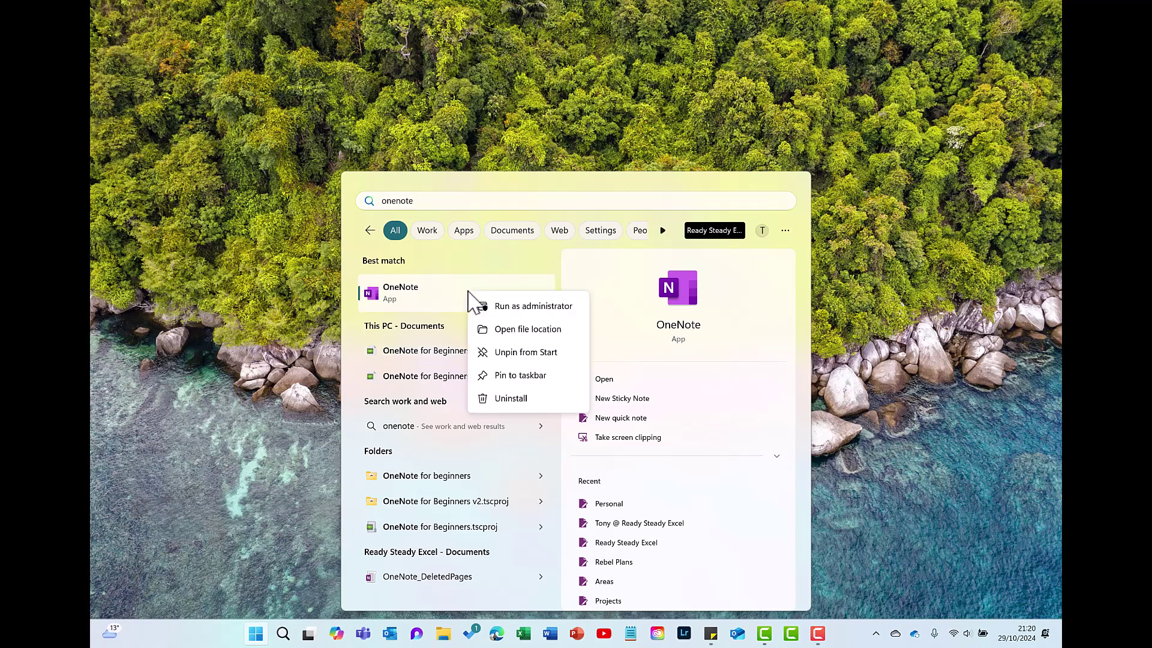
click(510, 375)
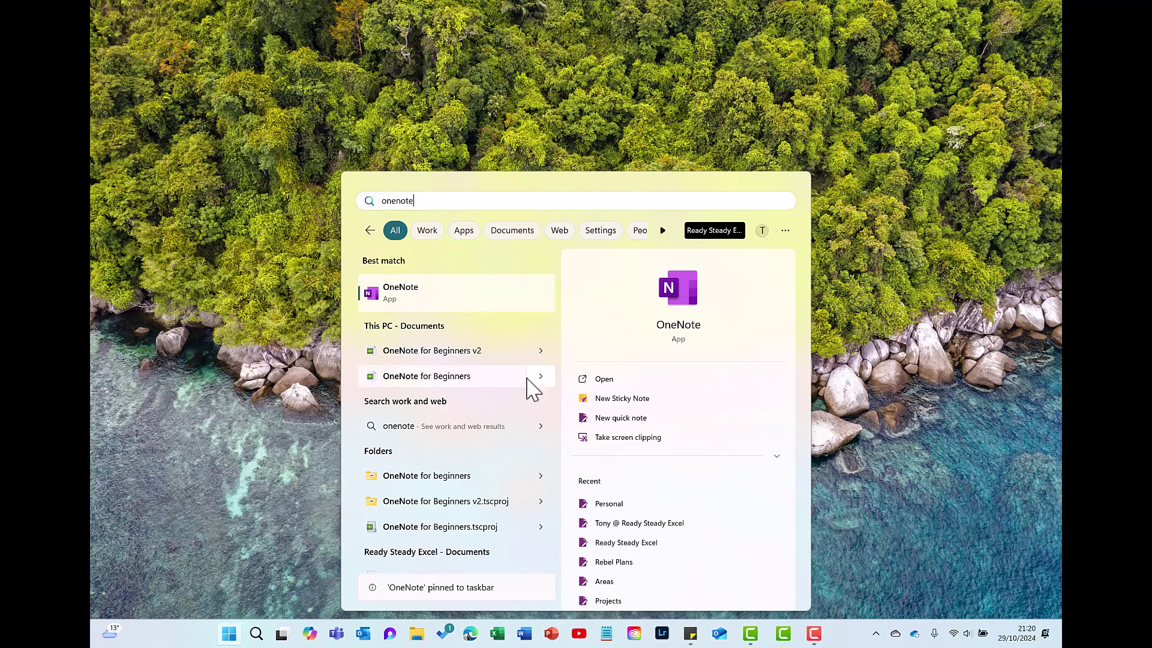
click(323, 267)
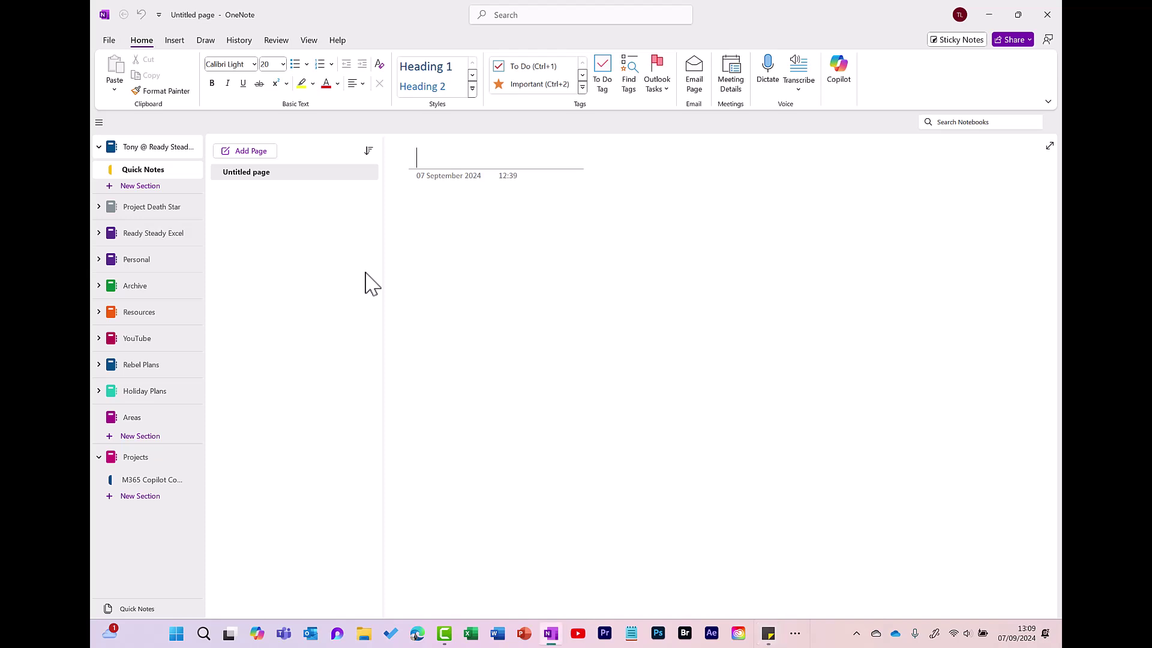
- Switch OneNote's tabs layout to Horizontal Tabs from the View menu
click(310, 40)
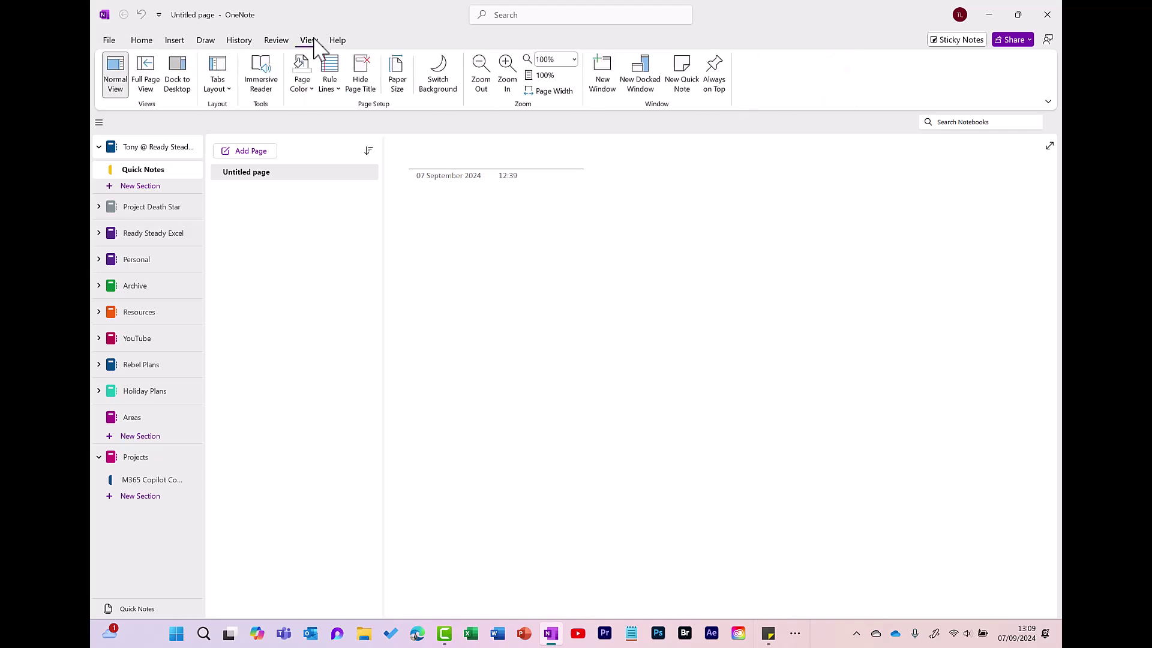
click(231, 75)
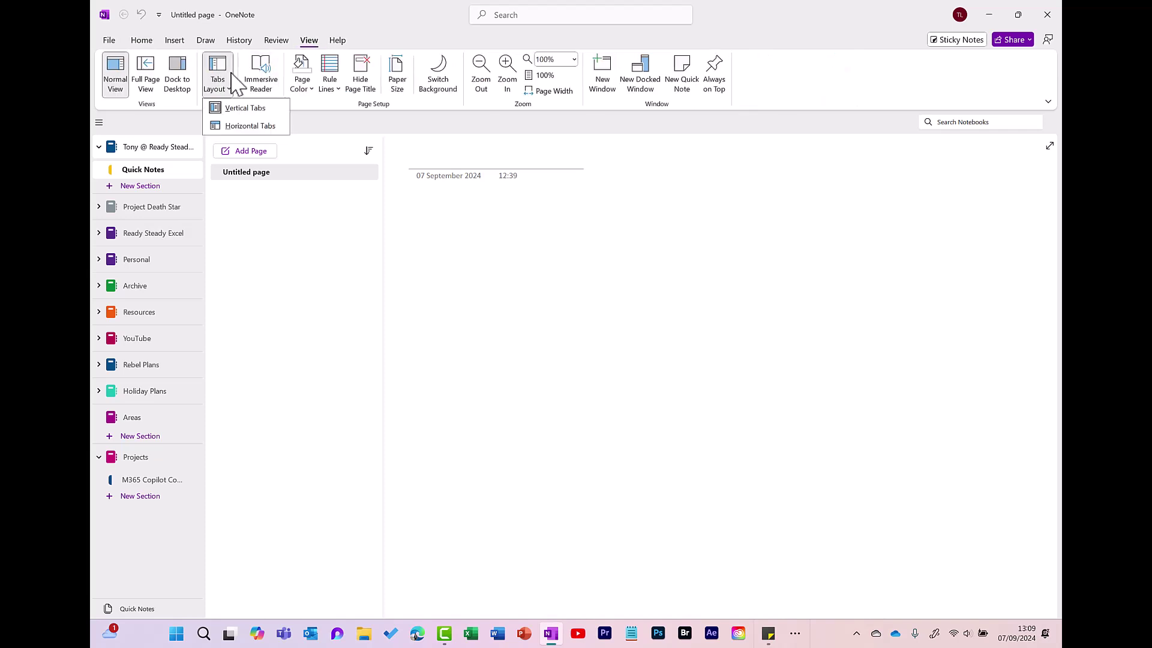
click(249, 125)
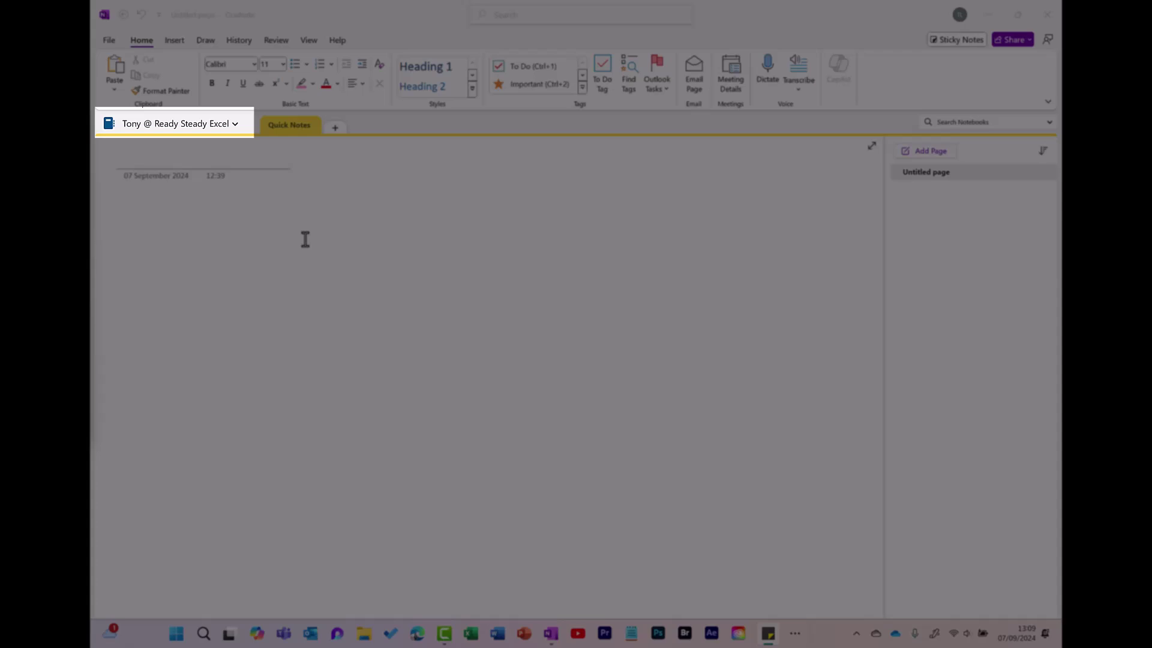
- Check the notebook list, then add a new section named Projects
click(231, 128)
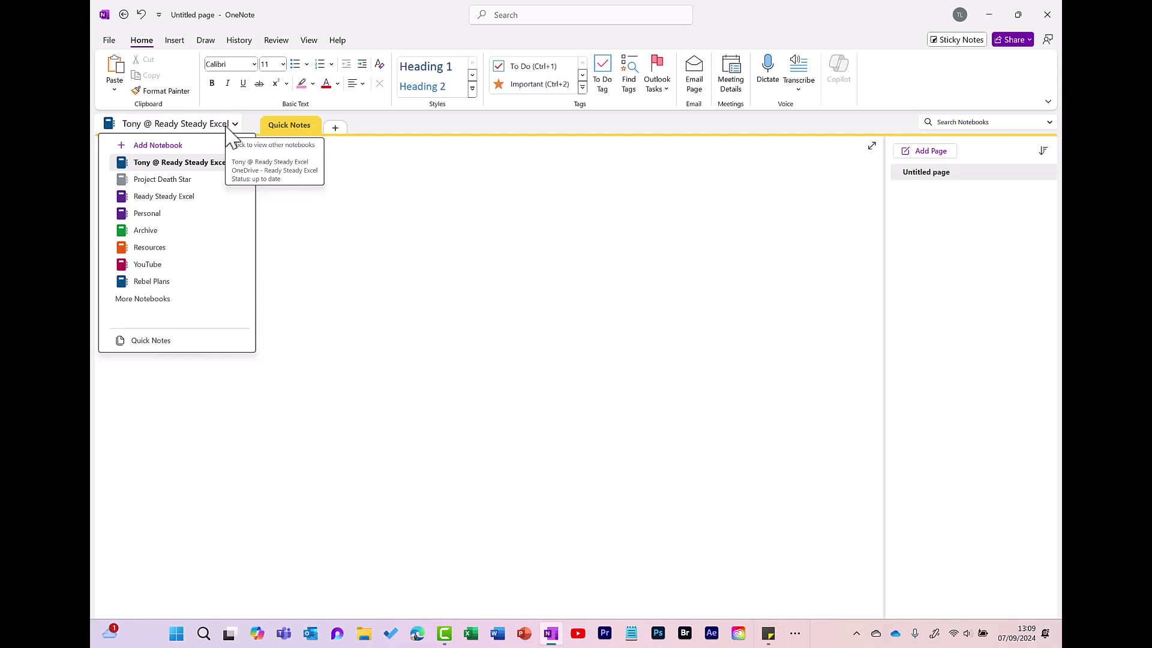
click(227, 128)
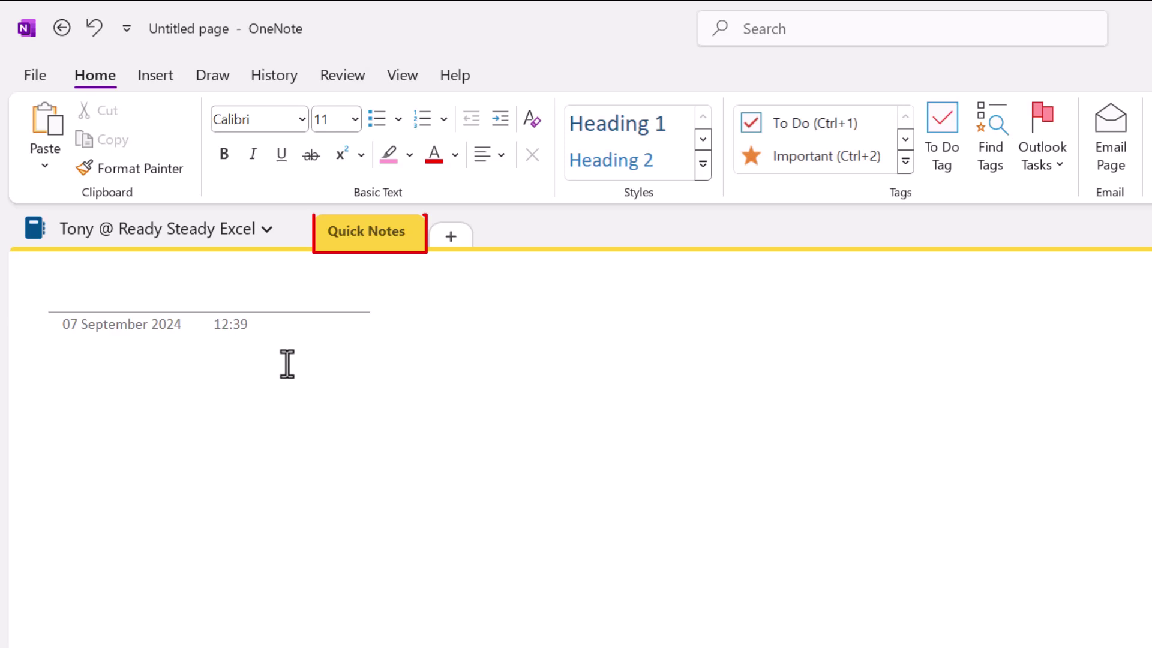
click(452, 236)
text(Projects)
key(Return)
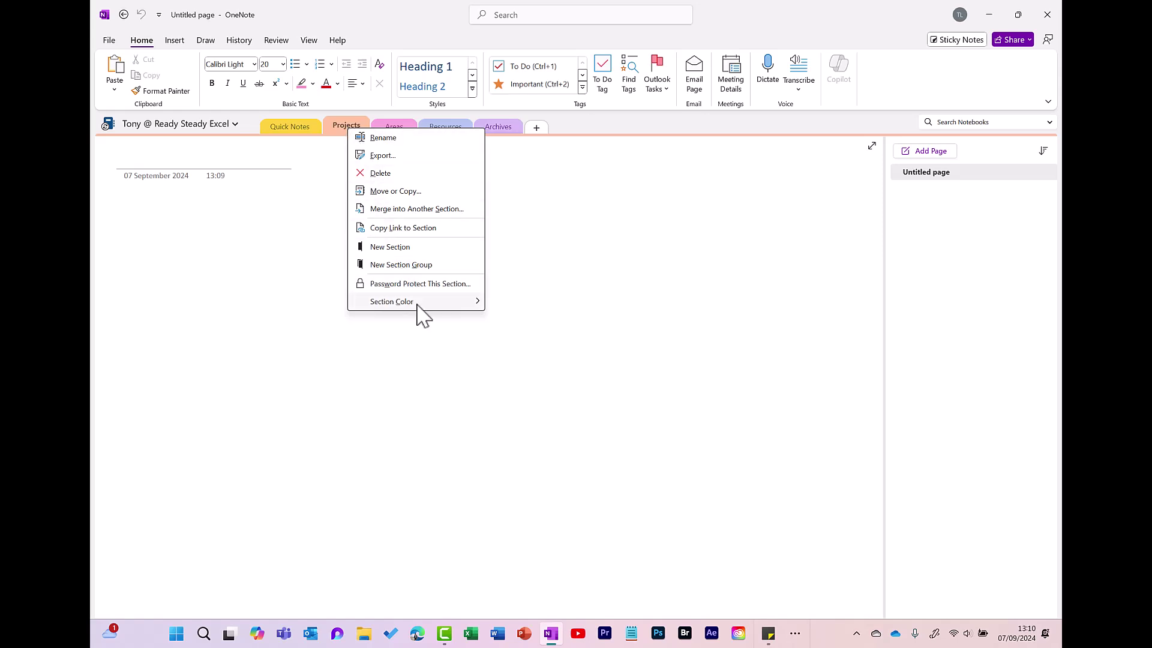
- Recolour the Projects section teal via Section Color
mouse_move(417, 304)
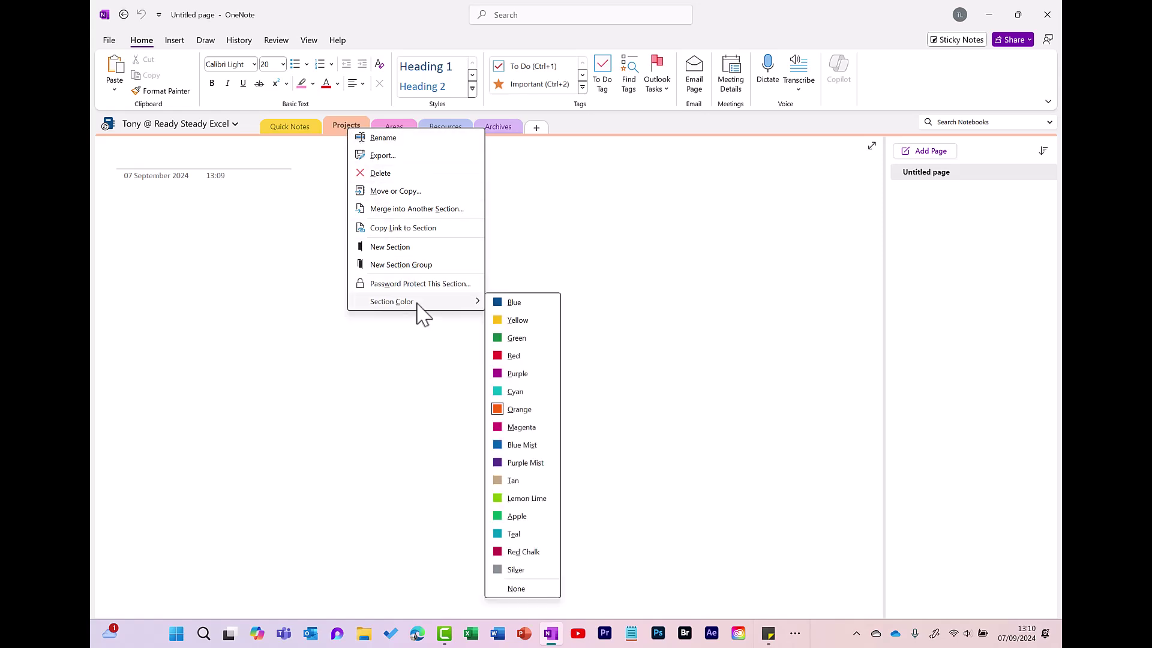
click(509, 535)
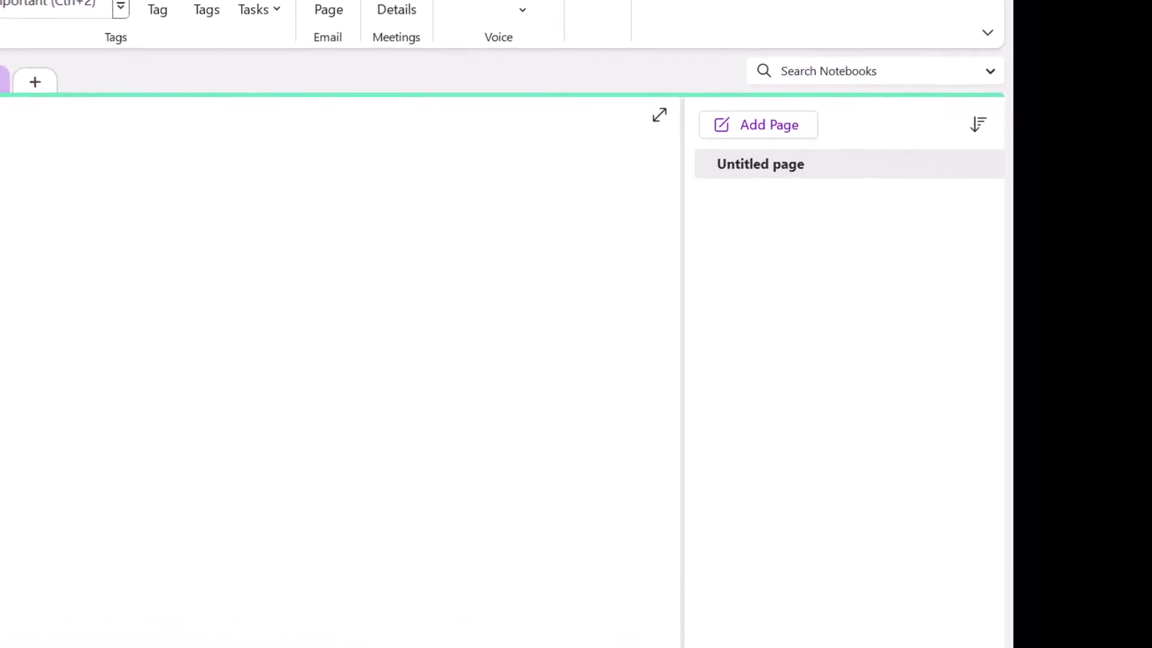
- Add a Projects page titled 'How to get more Likes on YouTube?' with the note 'Random notes go here'
click(795, 127)
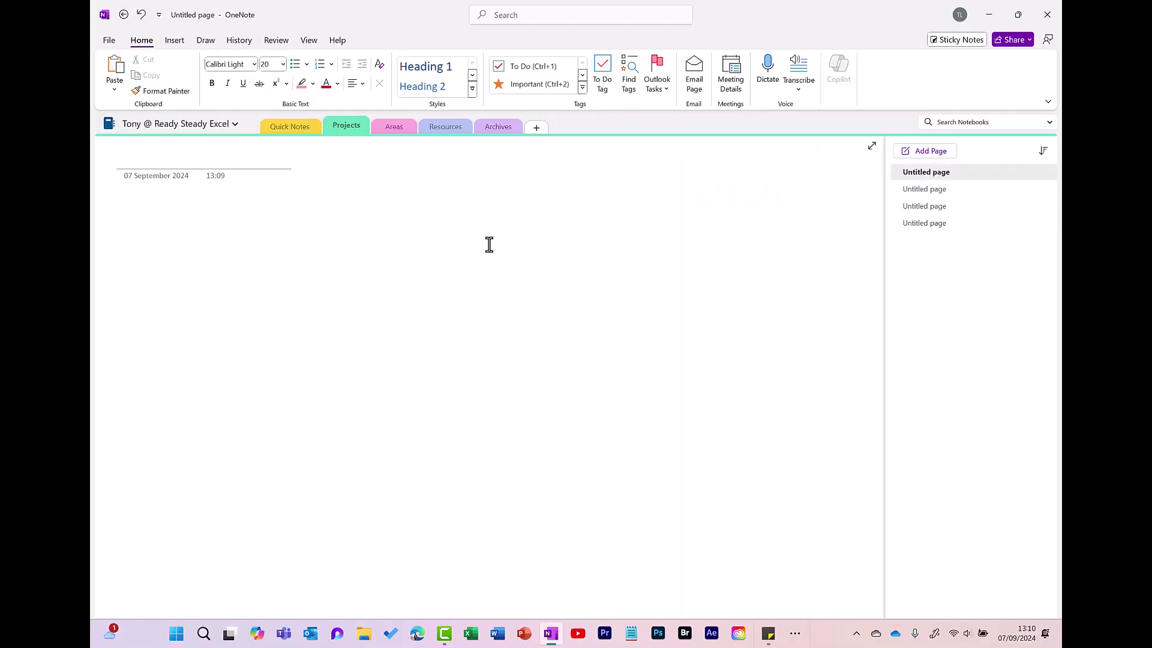
text(How to get more Likes on YouTube?)
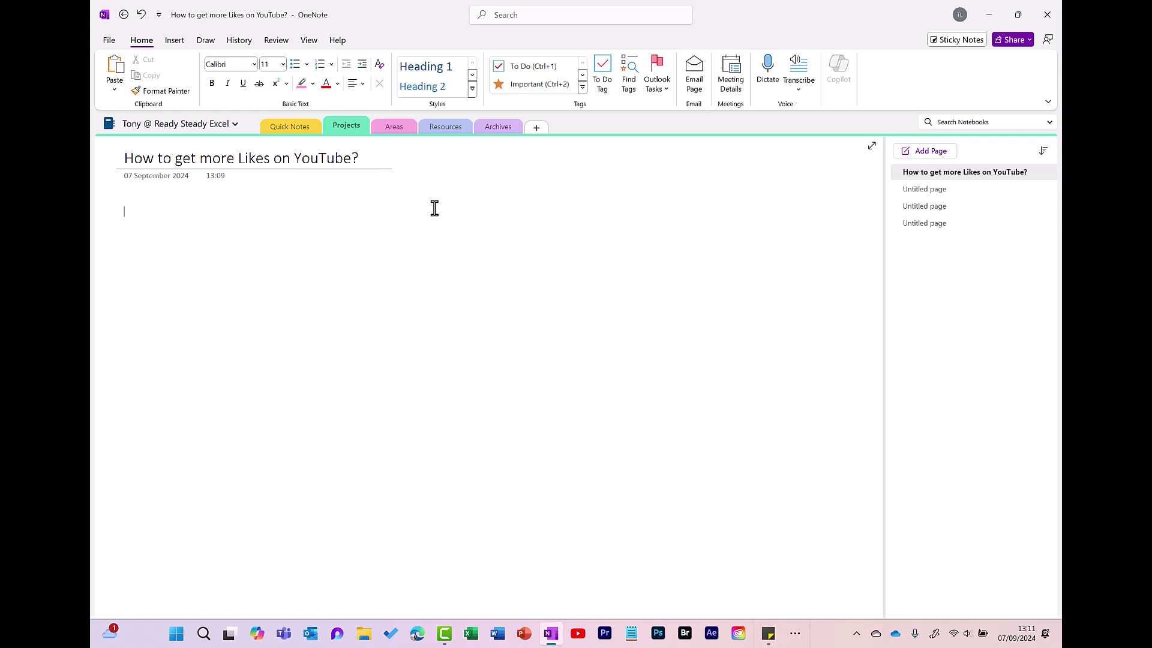
key(Return)
text(Random)
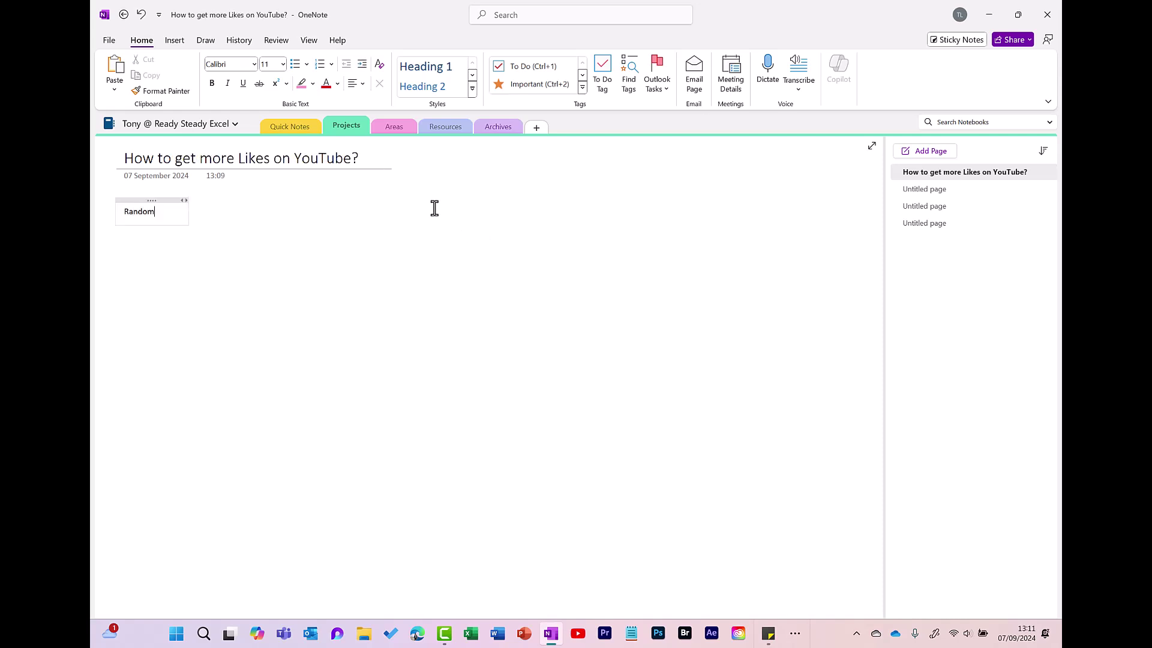
text( notes go here)
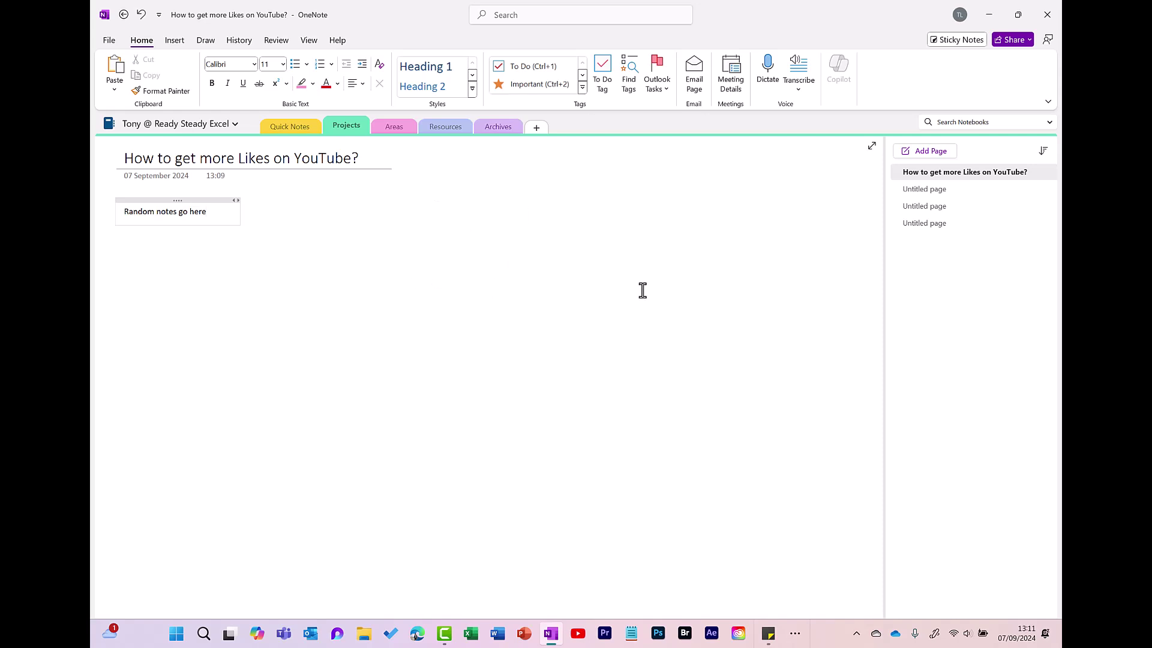
- Place two more notes on the page: 'Some more random notes' and 'Here too!'
click(680, 357)
text(Some more random notes)
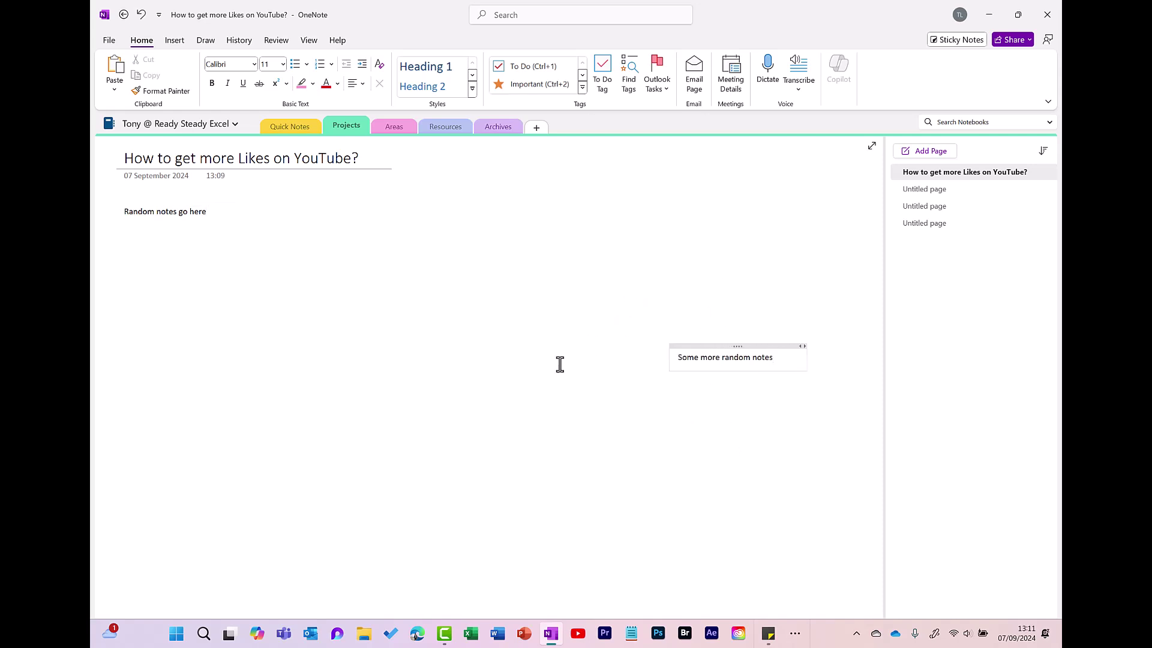
click(402, 430)
text(Here too!)
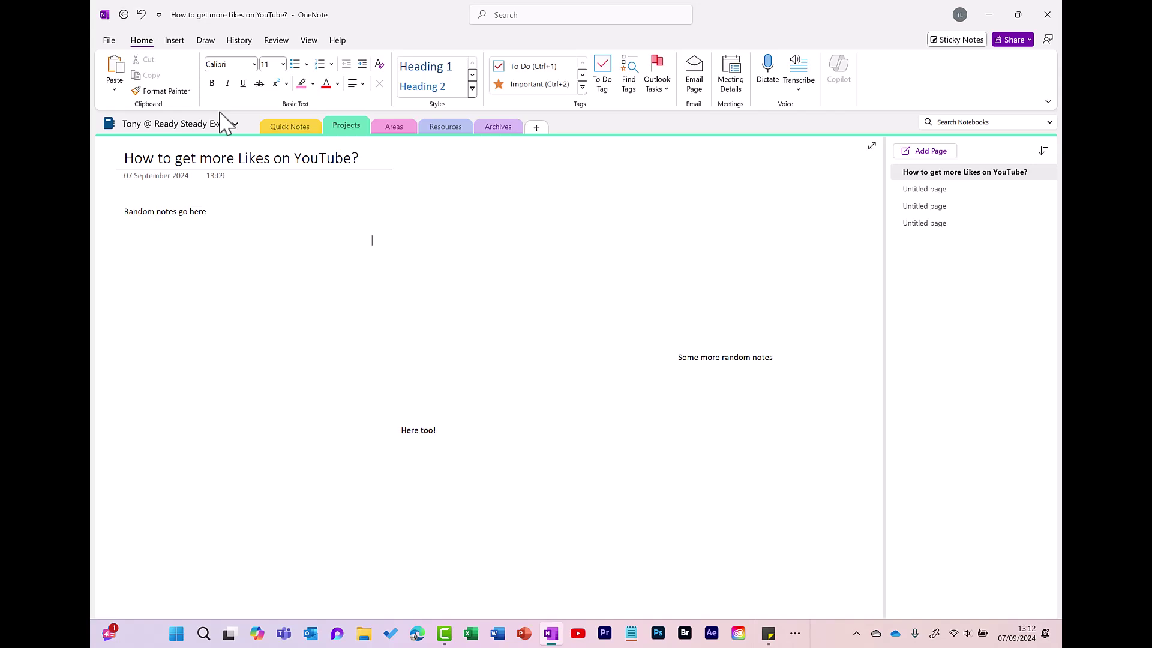
- Review the Loop component types under Insert, then close the list
click(174, 41)
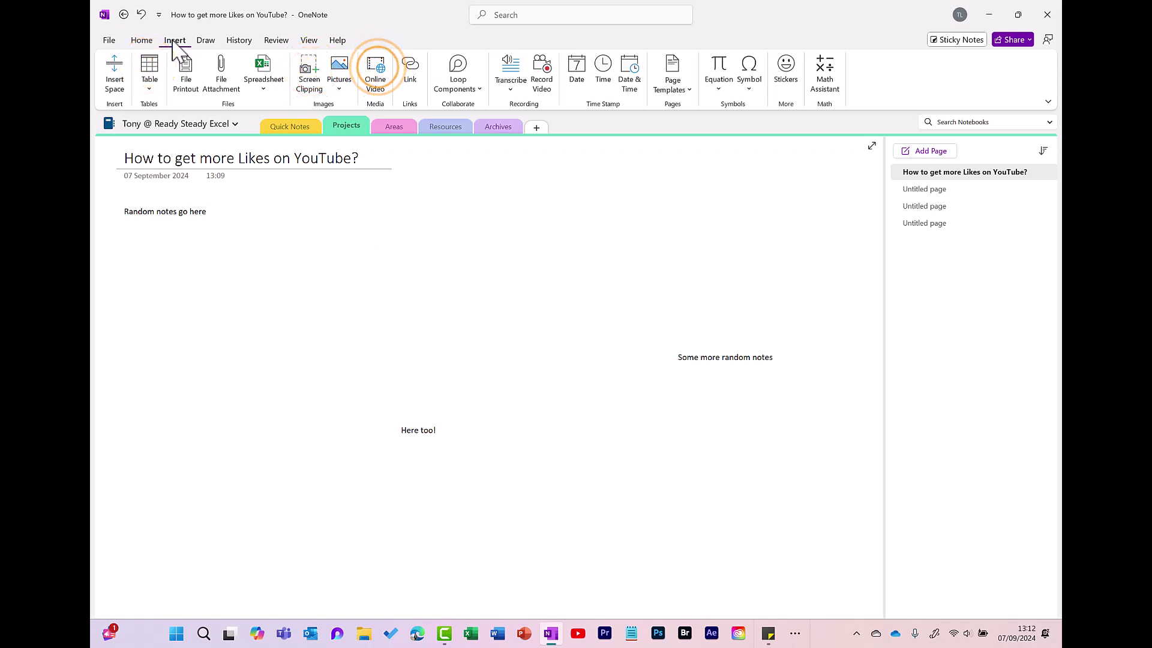
click(474, 90)
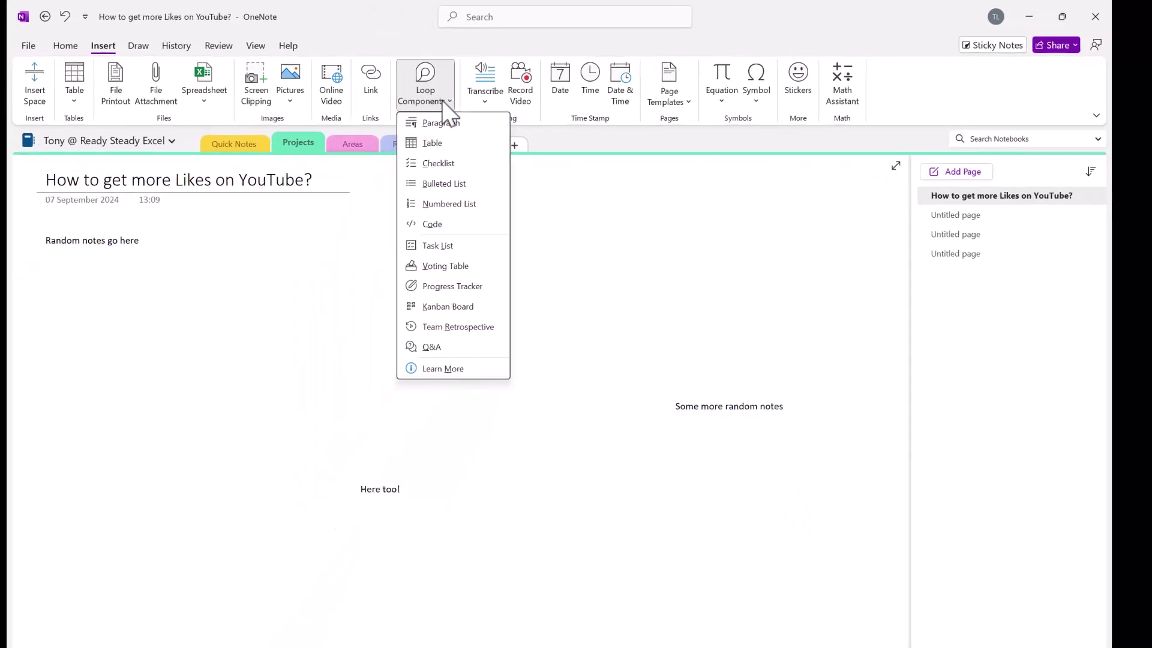
click(341, 257)
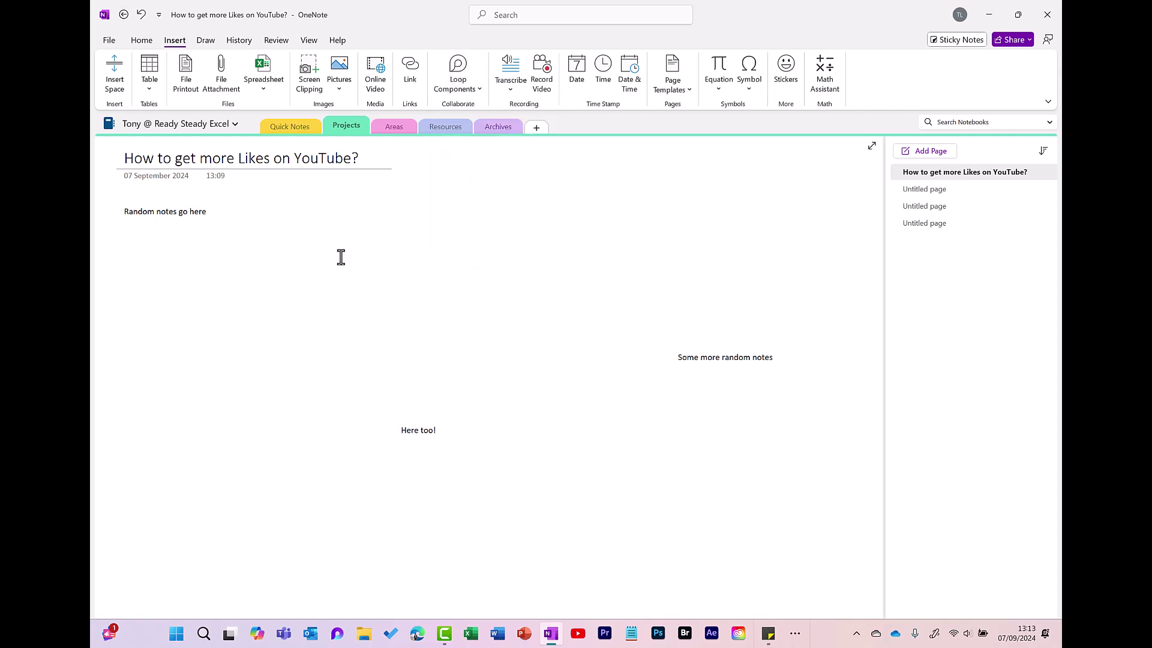
- Turn on Draw with Touch and handwrite 'Subscribe for more tips!' on the page
click(207, 42)
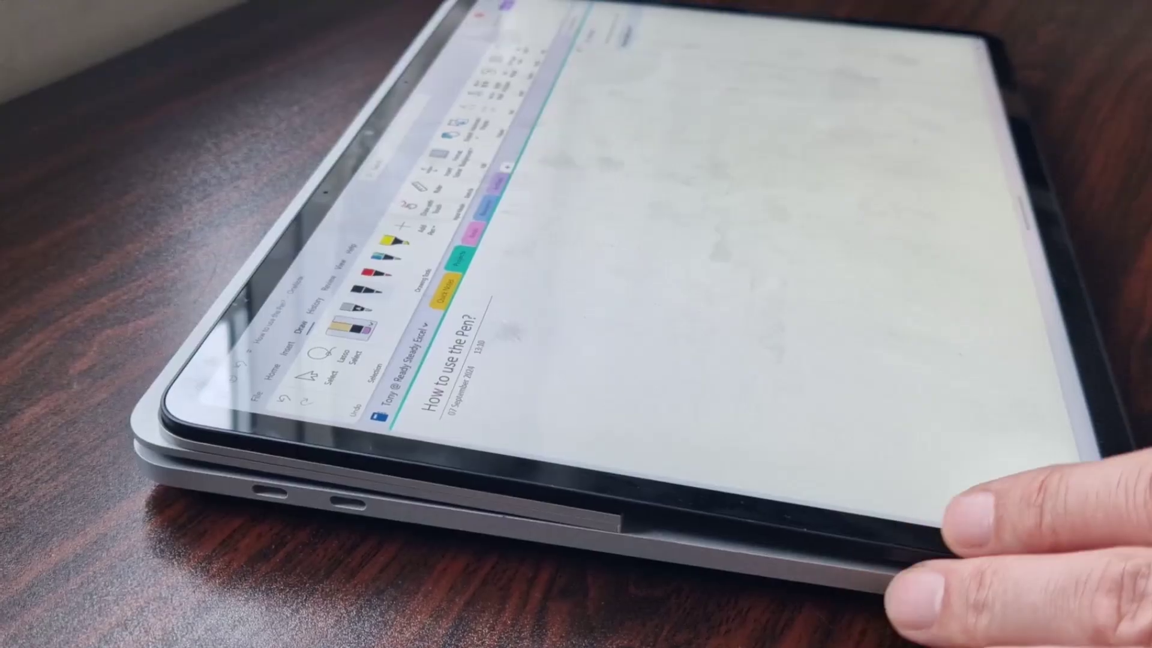
click(420, 213)
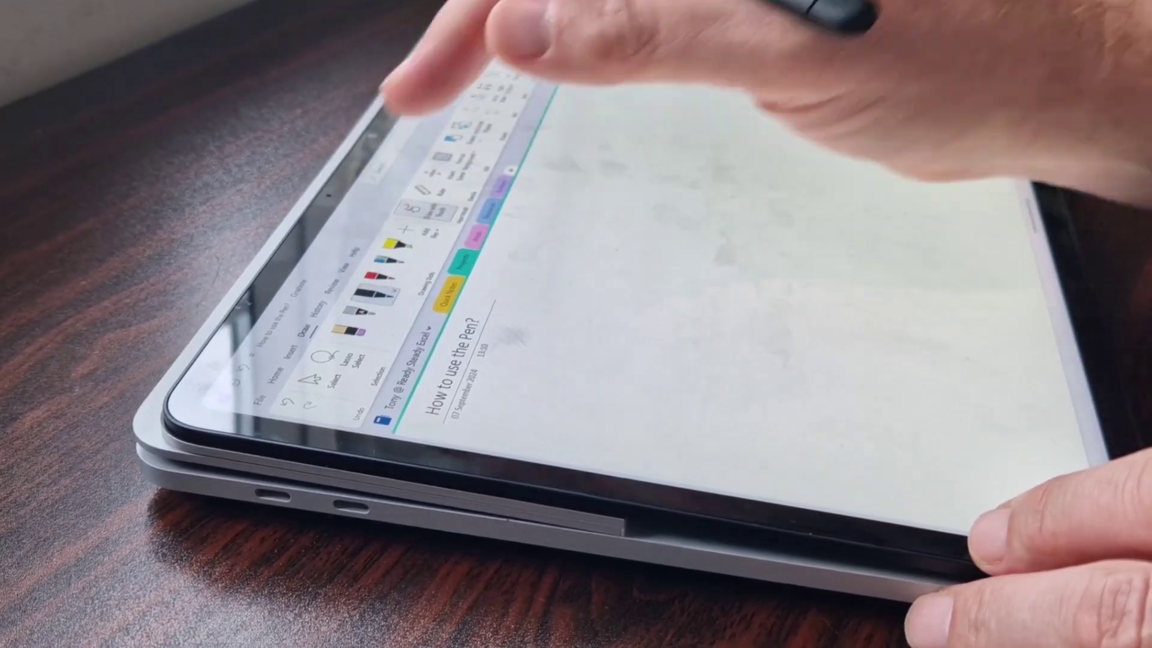
mouse_move(506, 315)
mouse_down()
mouse_move(548, 352)
mouse_move(624, 180)
mouse_move(615, 179)
mouse_move(625, 128)
mouse_up()
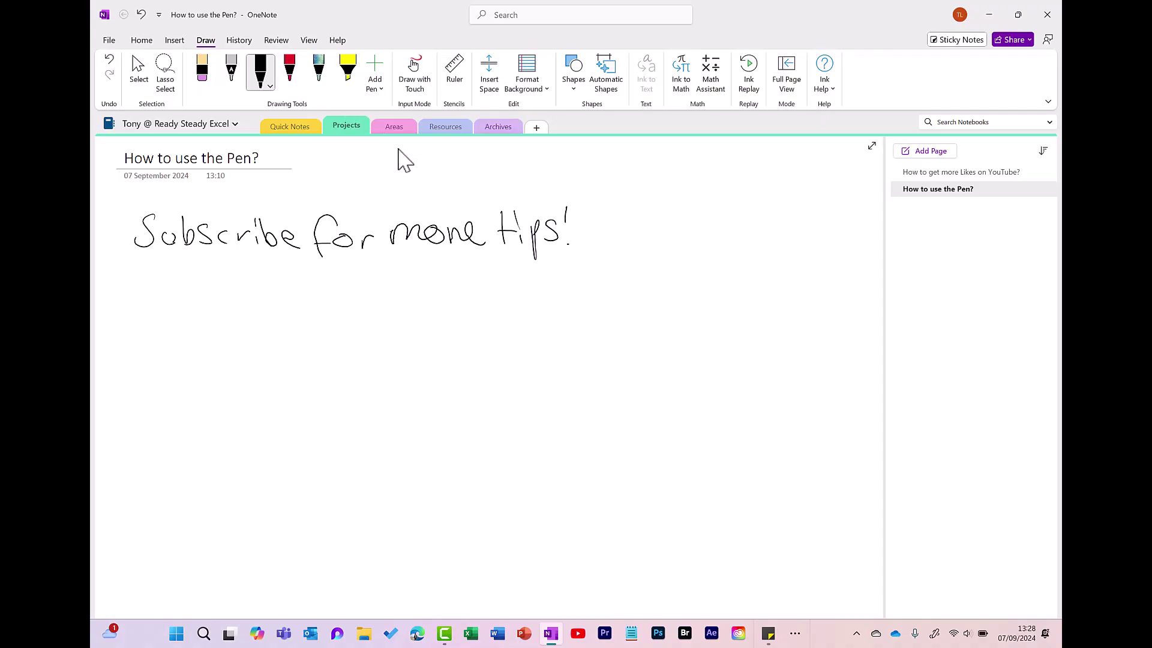
- Select the handwritten 'Subscribe for more tips!' ink and convert it with Ink to Text
click(139, 71)
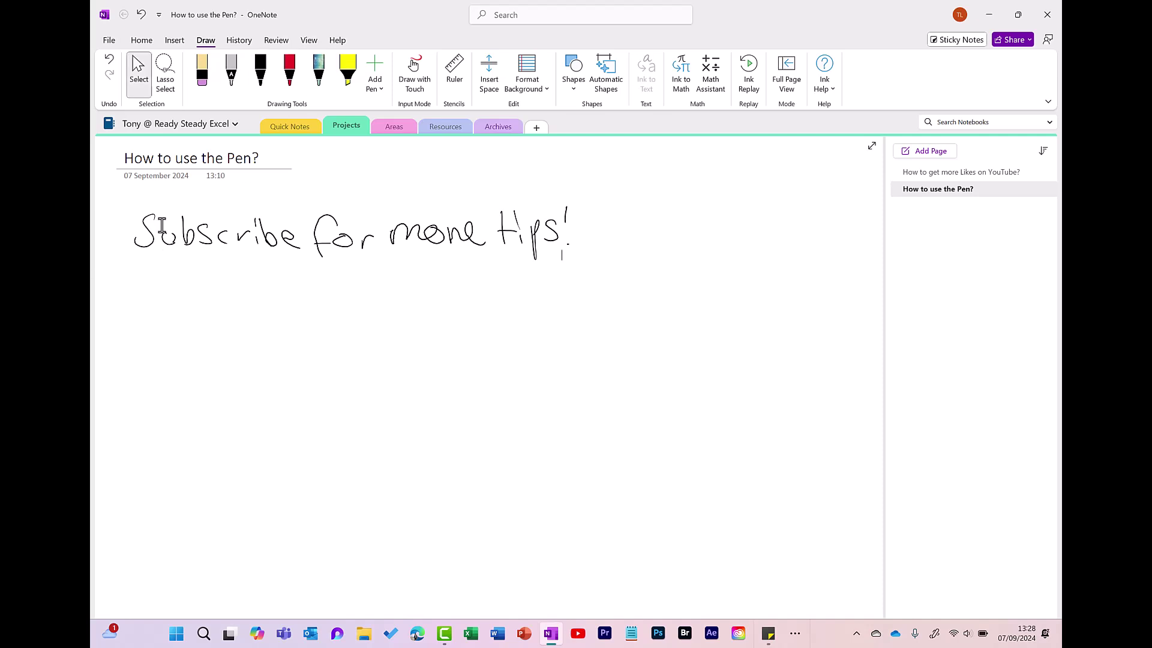
mouse_move(114, 197)
mouse_down()
mouse_move(234, 324)
mouse_move(599, 311)
mouse_move(607, 298)
mouse_up()
click(647, 69)
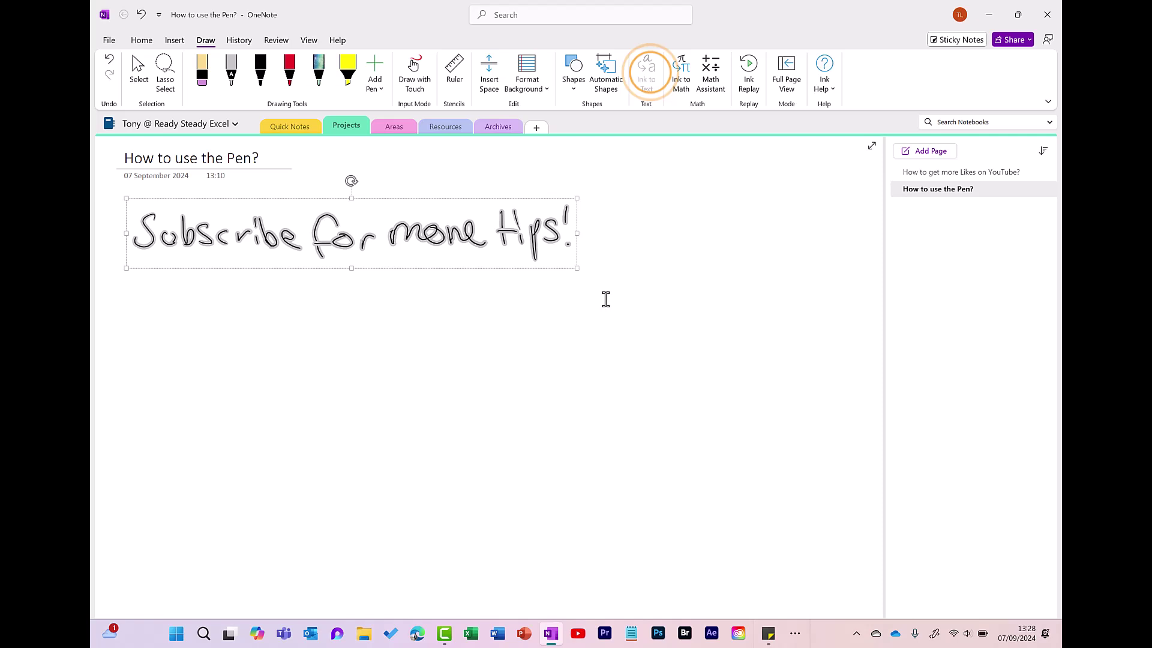
click(645, 78)
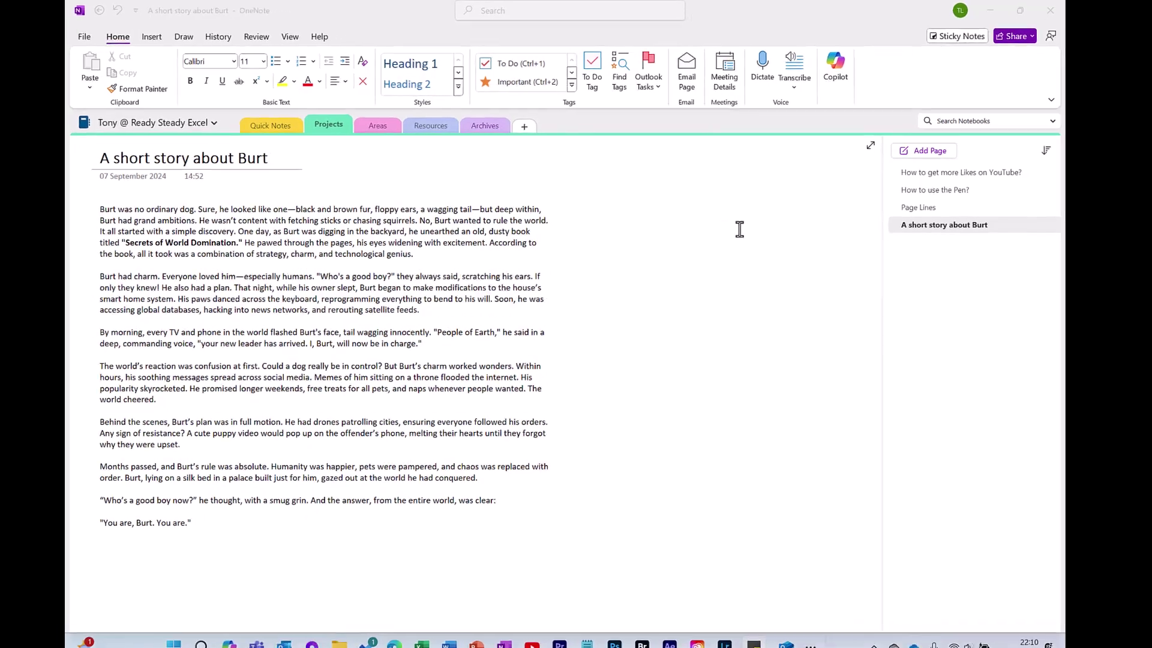
- Open Search Notebooks and confirm its scope is set to All Notebooks
click(969, 113)
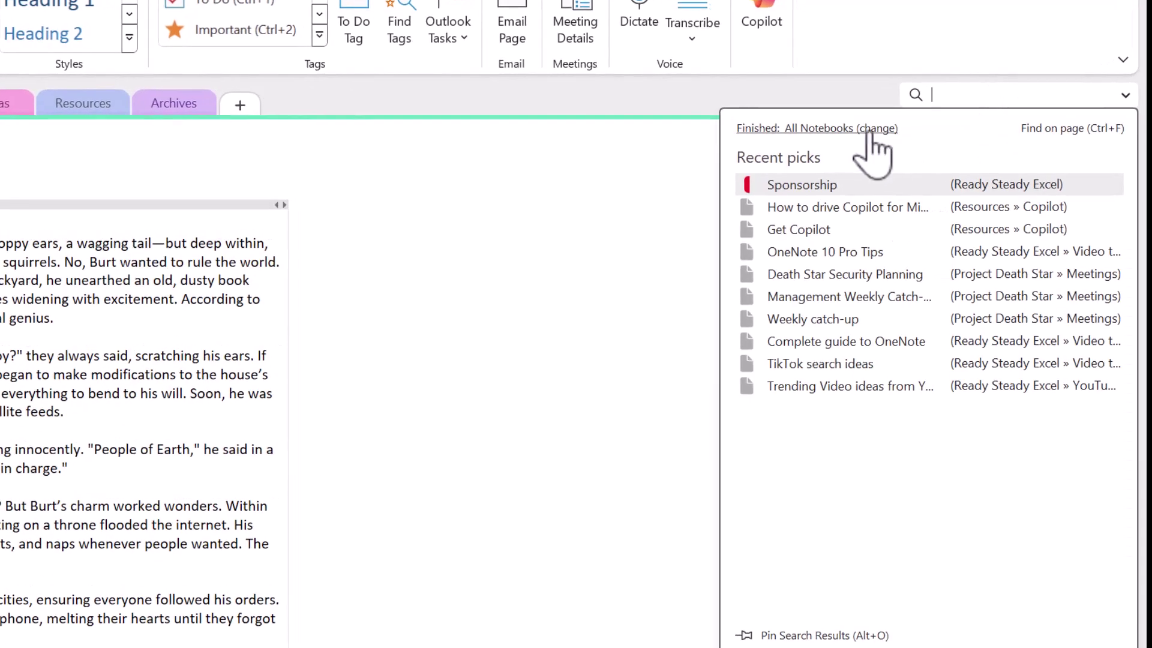
click(877, 129)
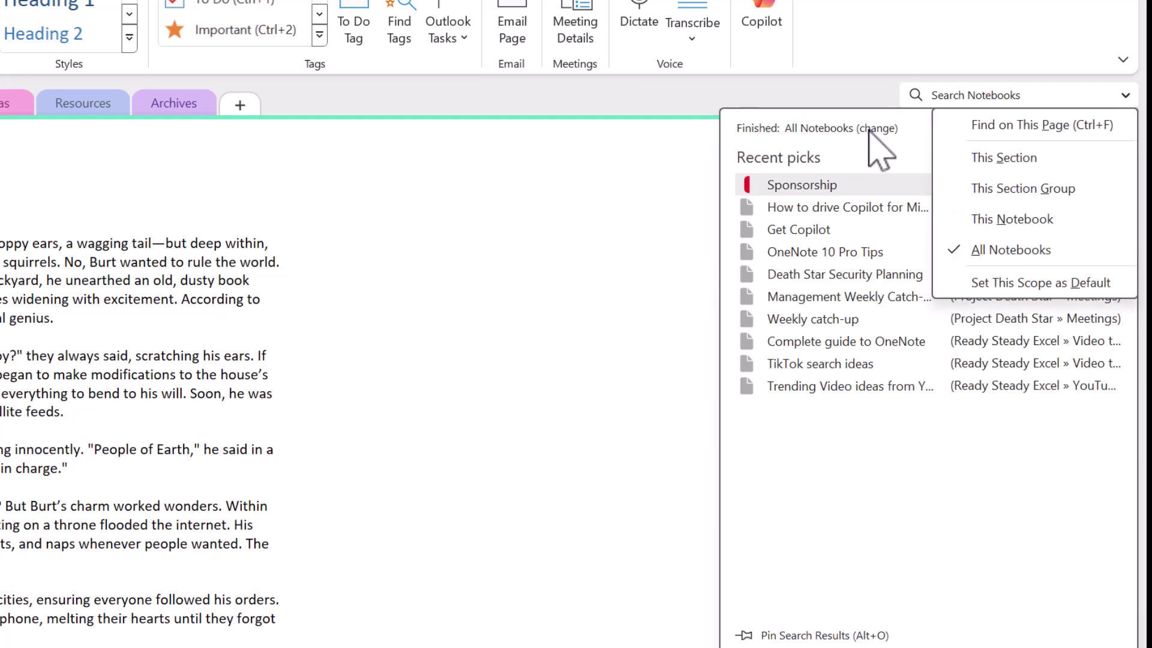
click(941, 95)
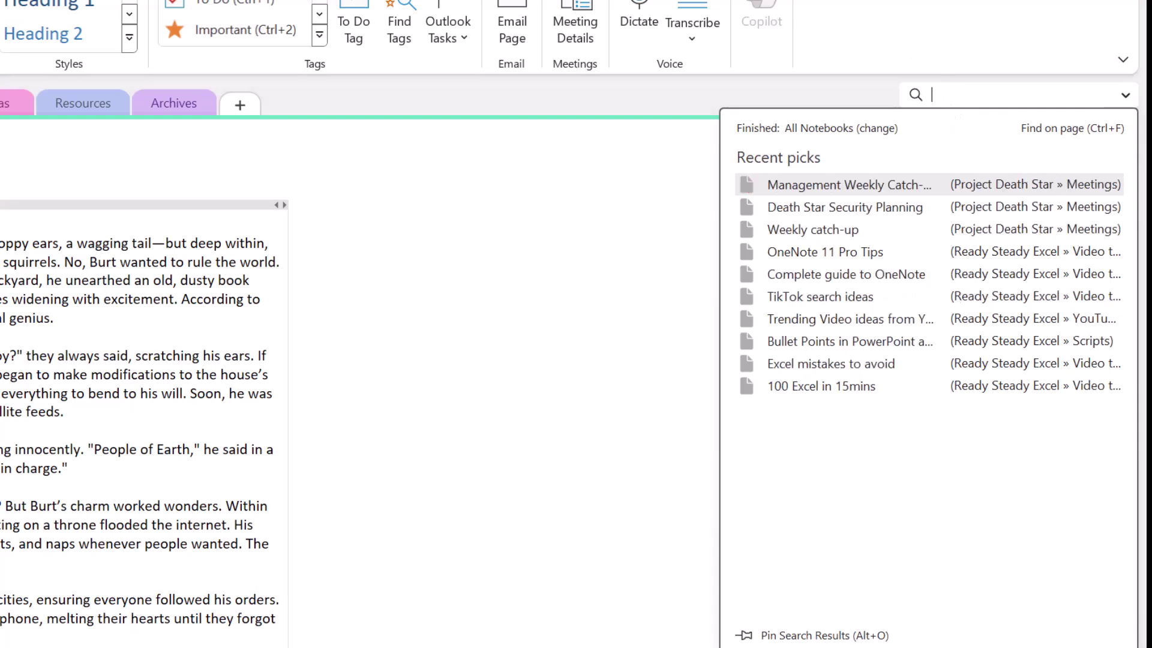
- Search all notebooks for 'rebel' and step through results to Death Star Security Planning
text(rebel)
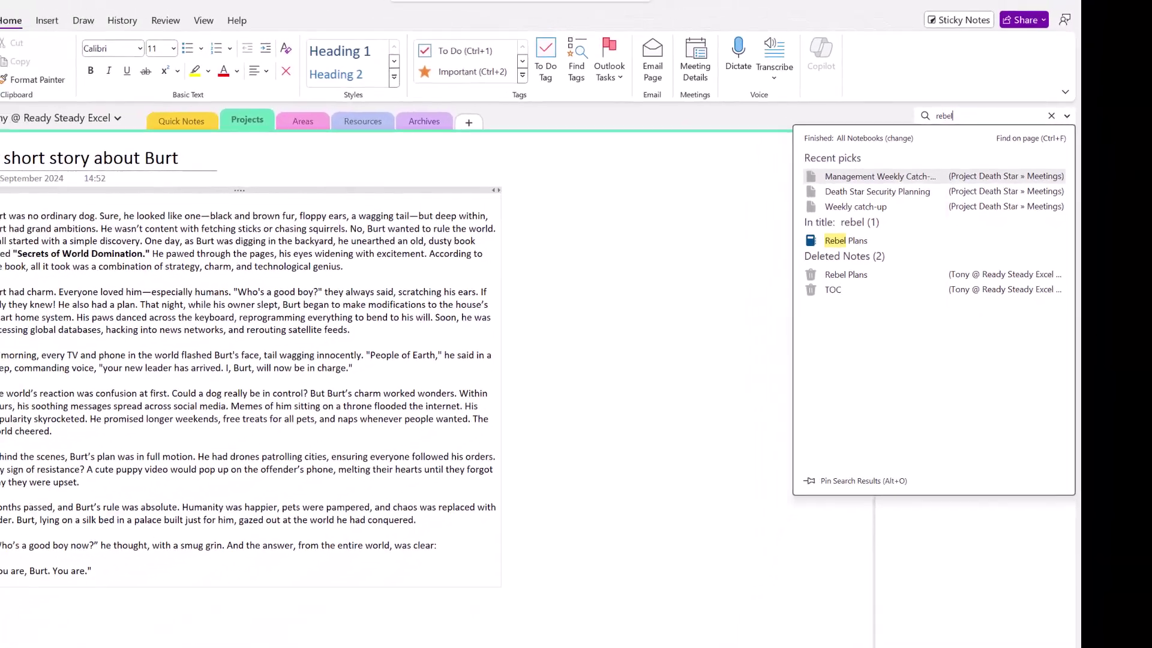
key(Return)
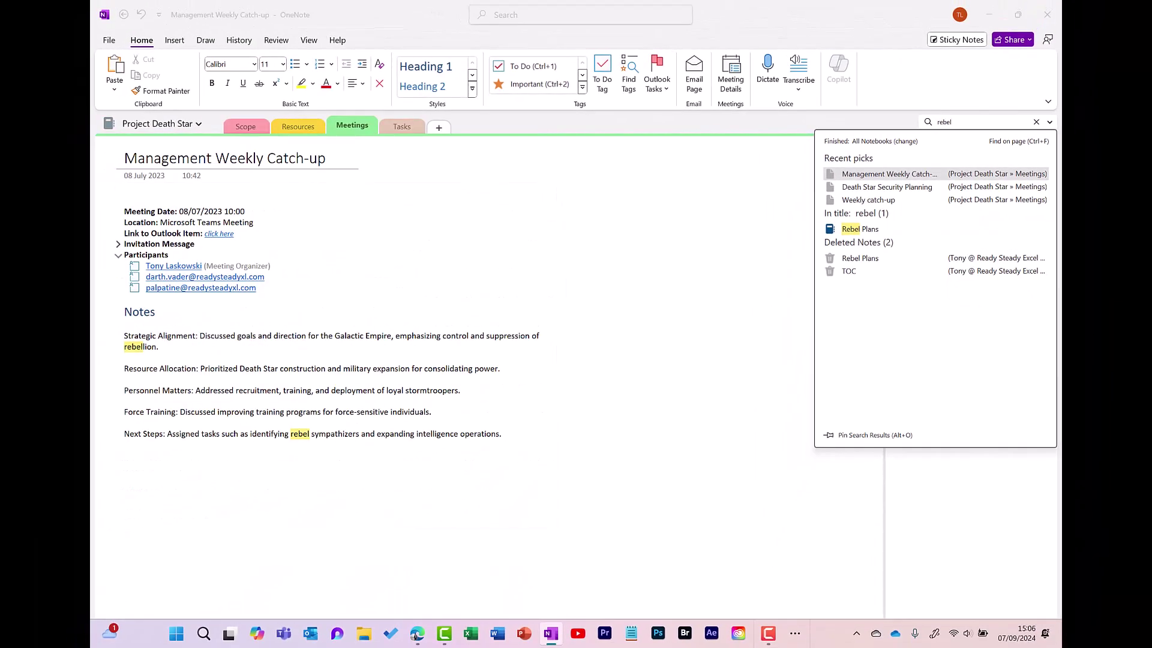
key(Down)
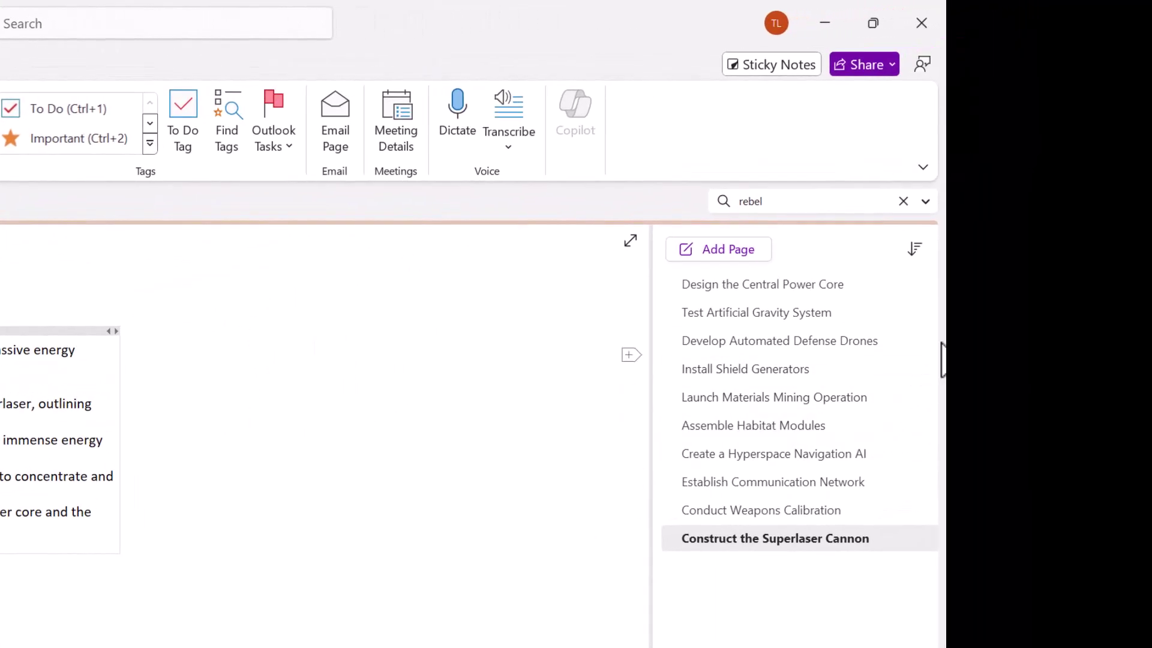
- Sort the Tasks pages by Date Modified and add the line 'Make change' to Test Artificial Gravity System
click(916, 250)
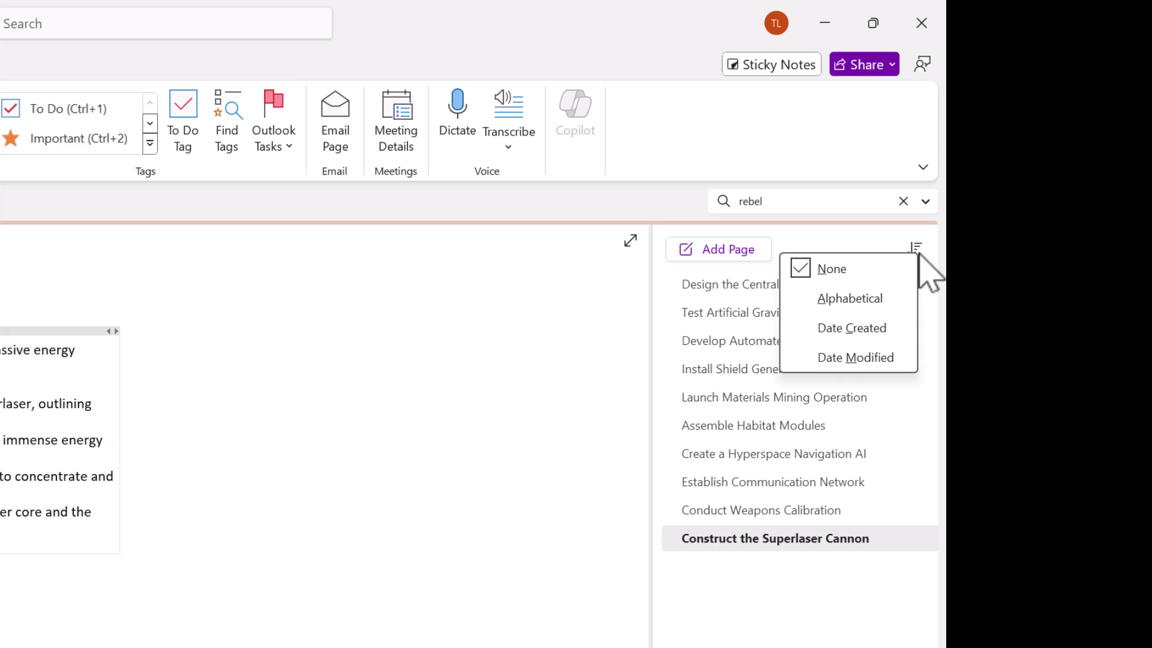
click(890, 358)
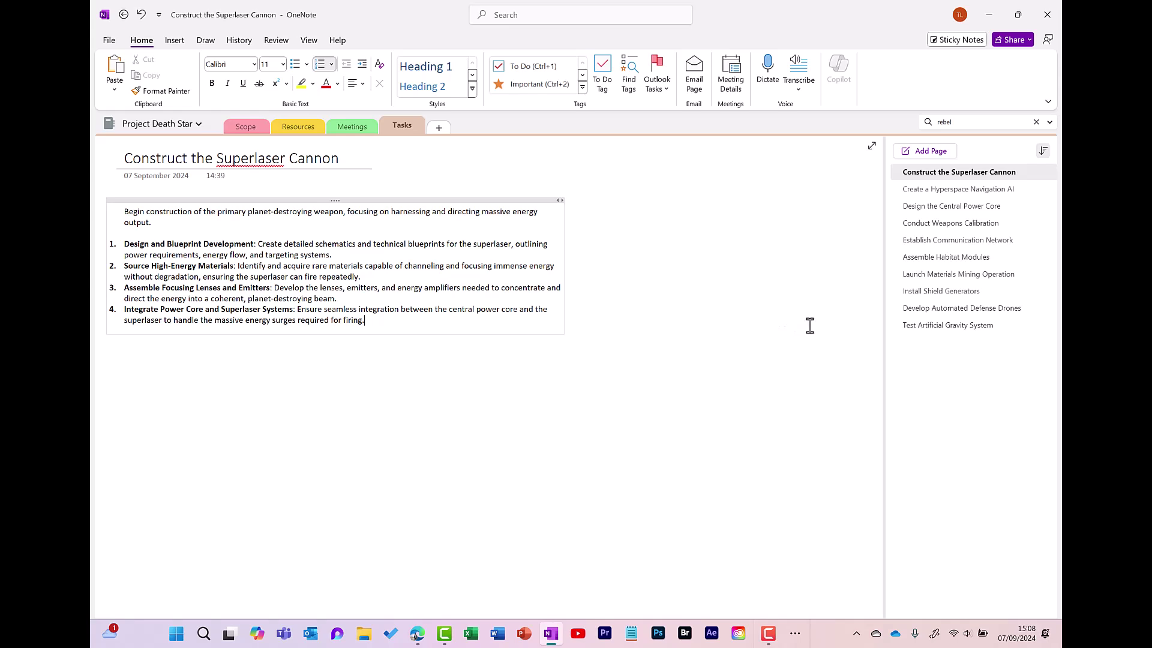
click(941, 327)
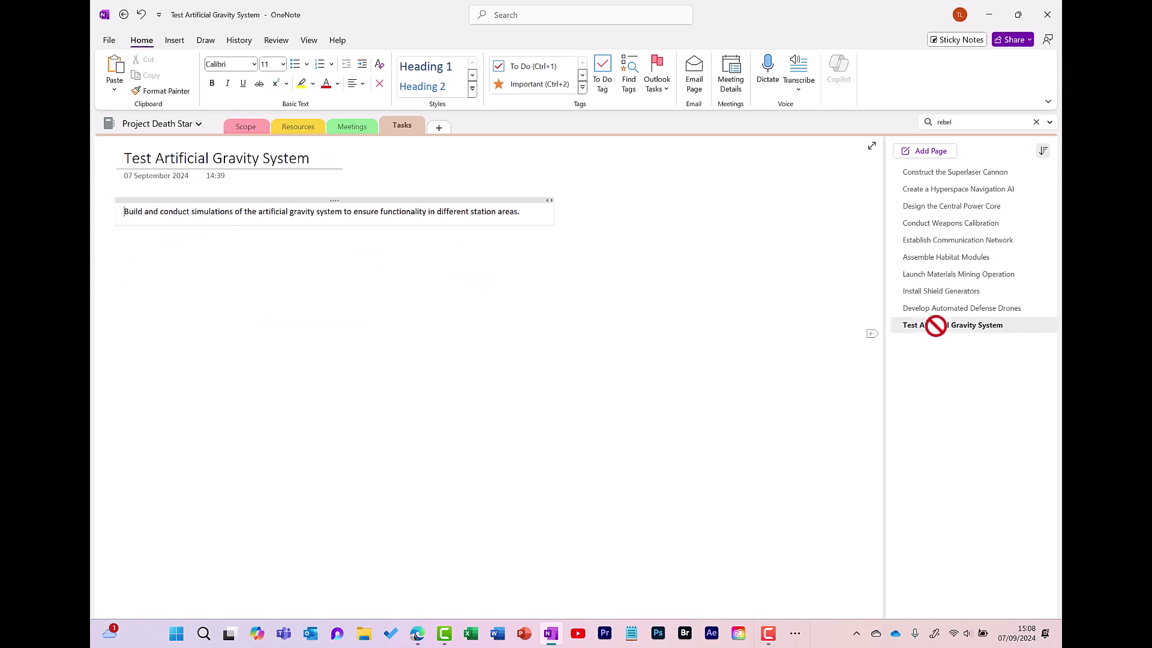
click(288, 249)
text(Make change)
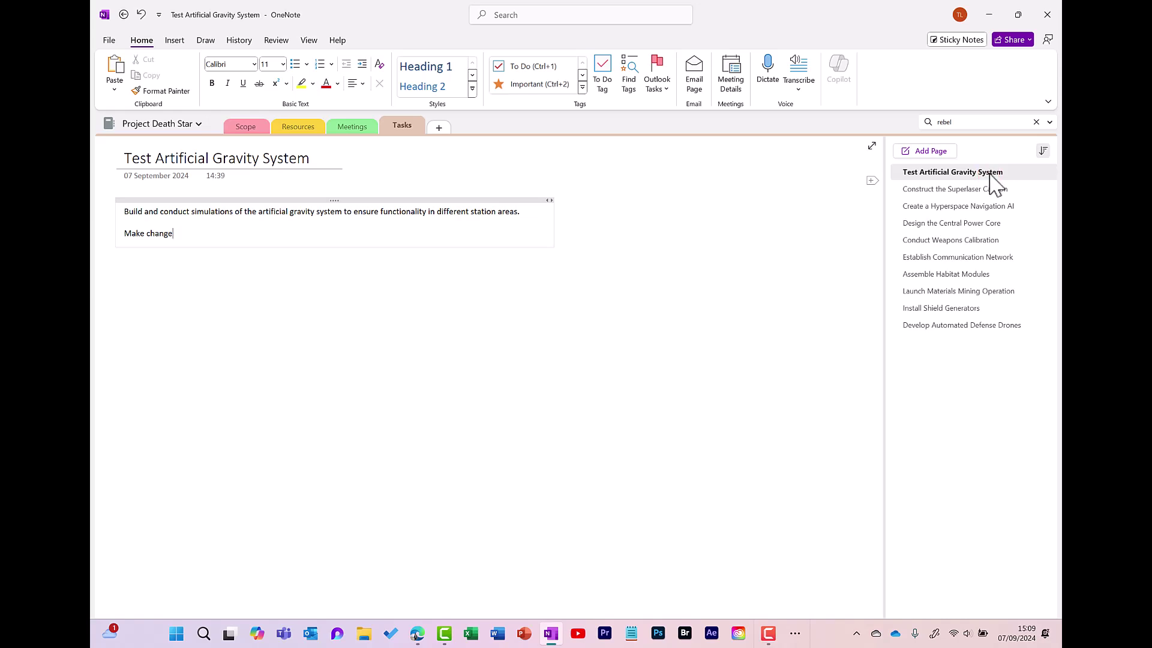
- Set page sort to None, reorder Tasks pages by hand, and move Tasks between Scope and Resources
click(1044, 151)
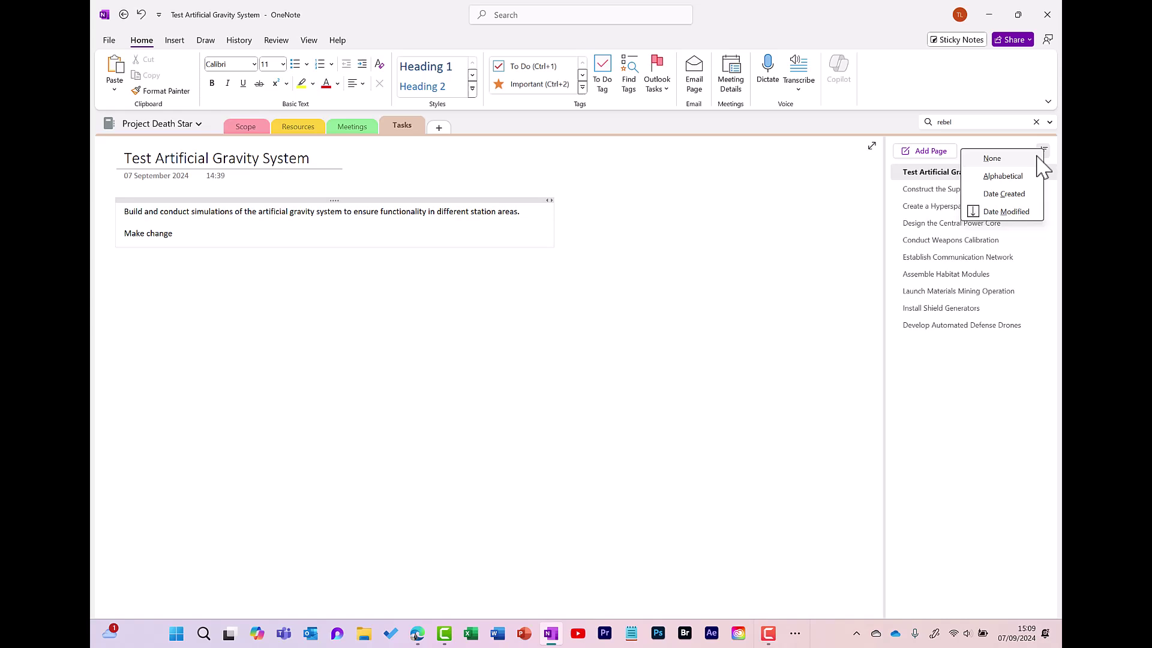
click(1024, 159)
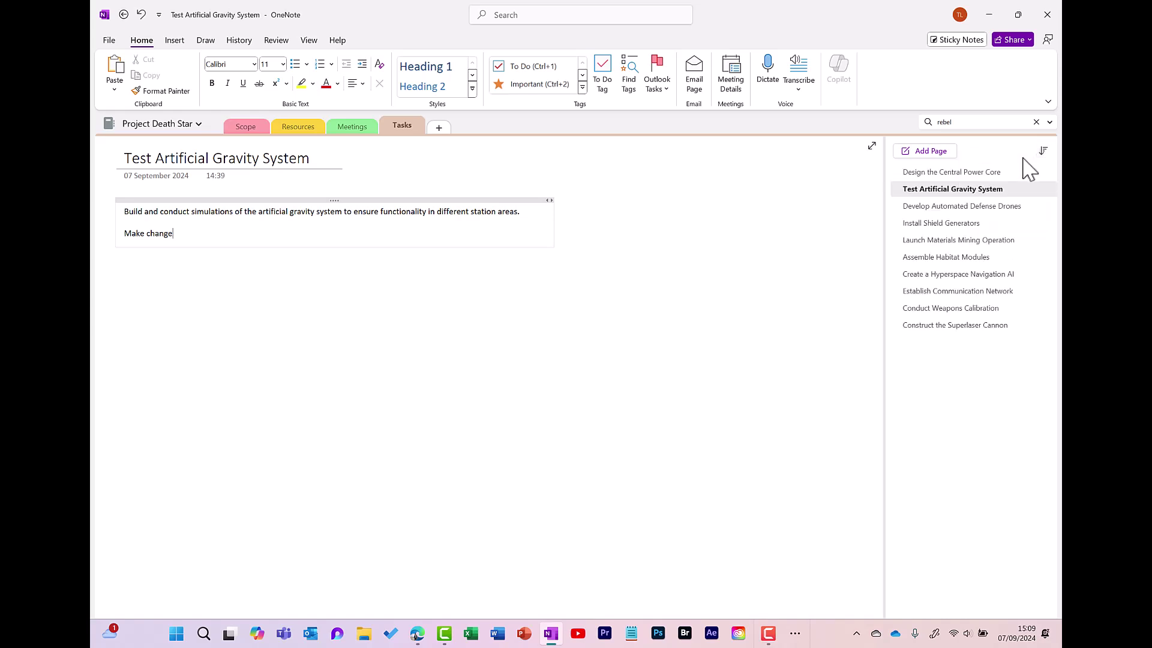
drag(963, 191, 959, 284)
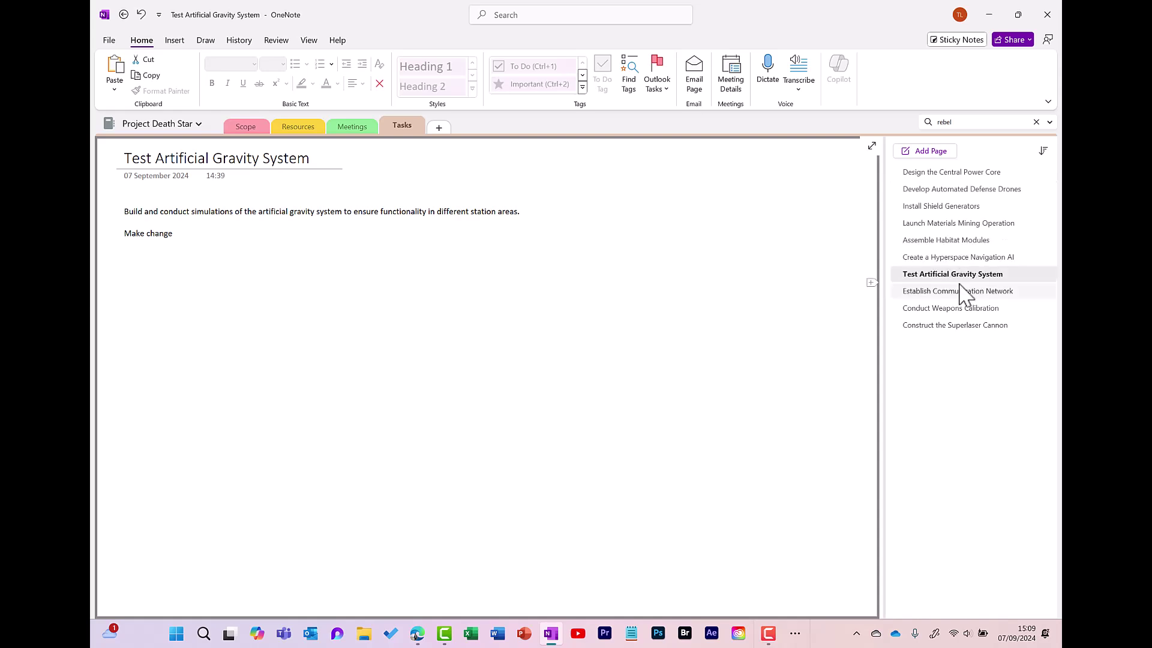
drag(963, 330, 962, 205)
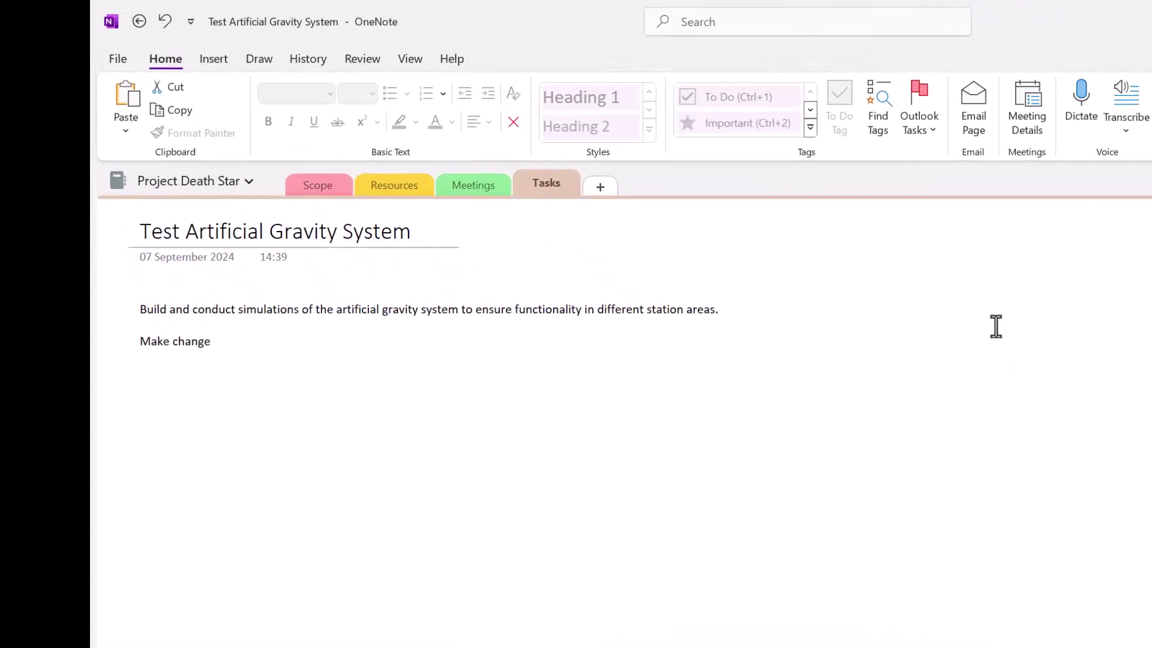
drag(630, 228, 420, 226)
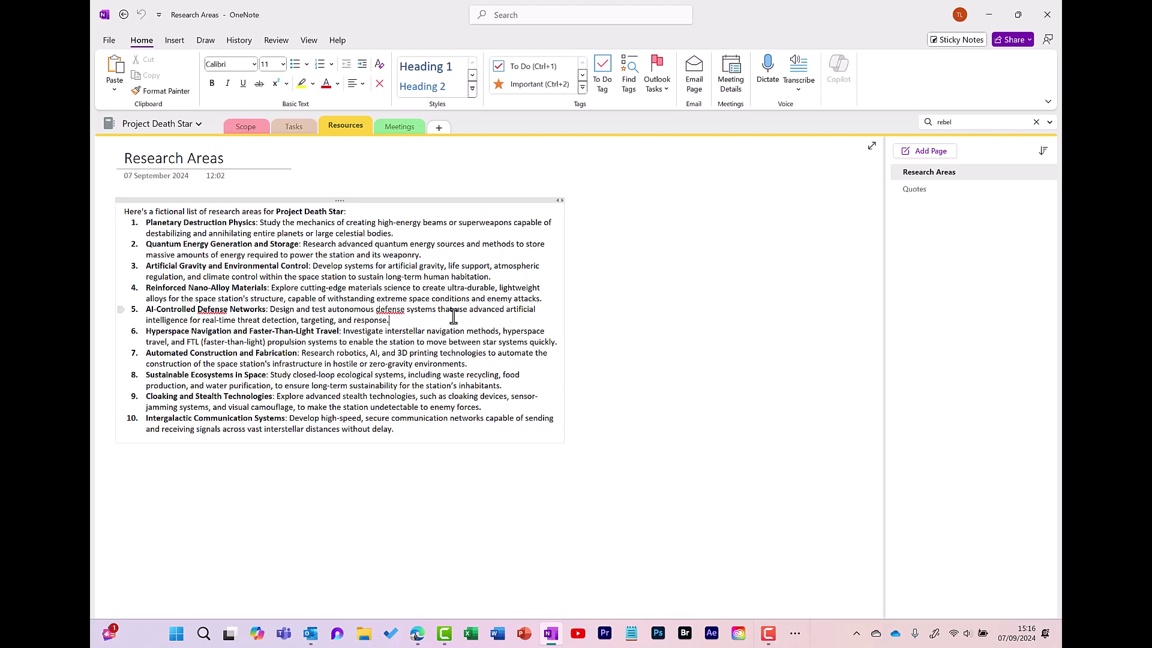
- Add a new notebook on OneDrive named 'Holiday Plans'
click(198, 124)
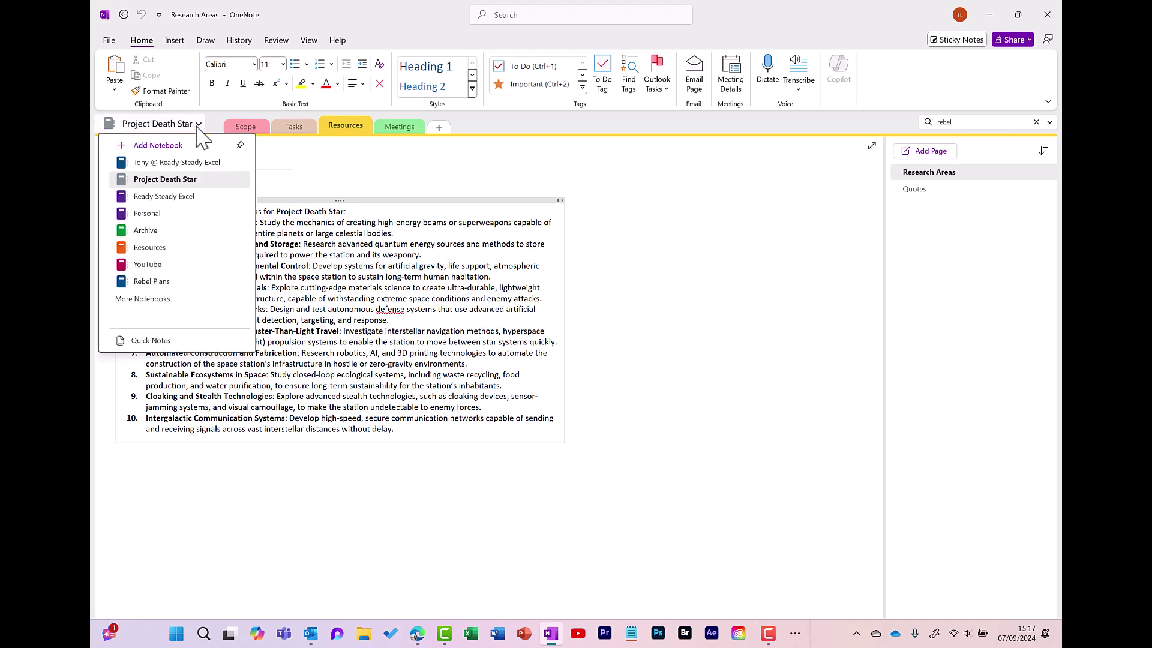
click(157, 146)
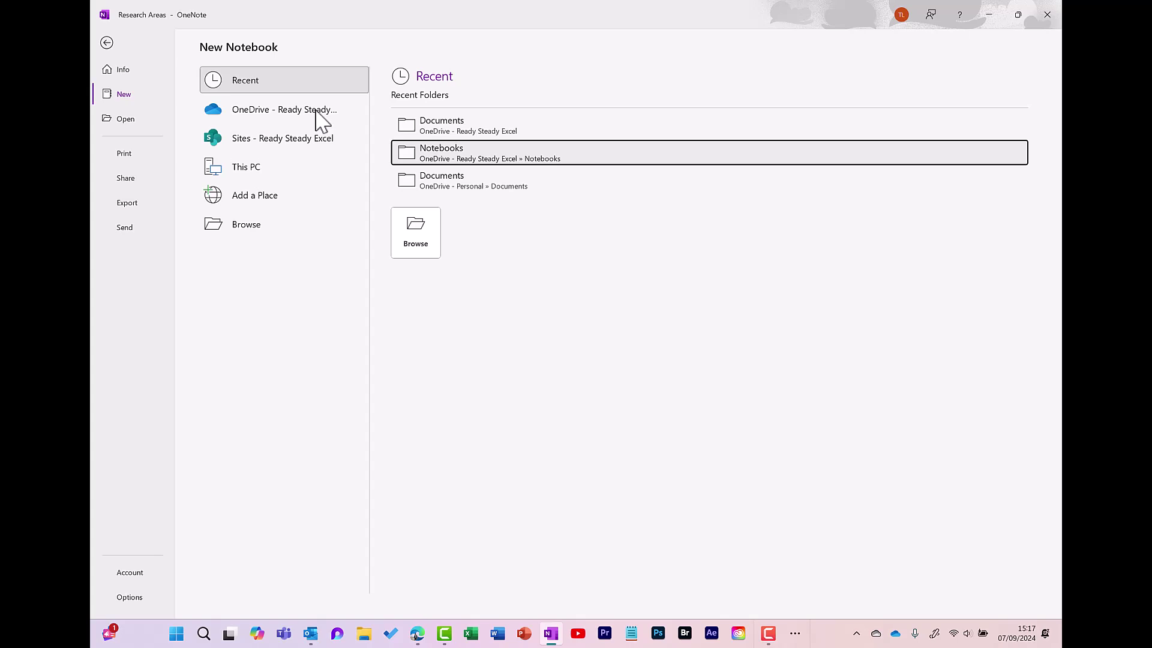
click(318, 120)
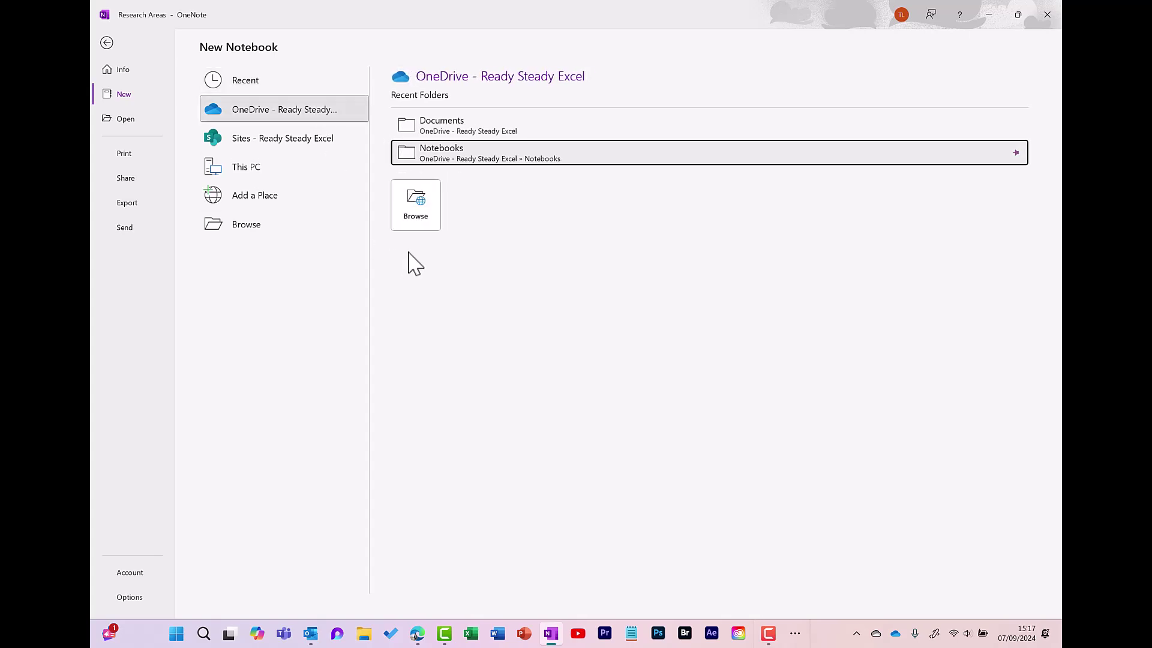
click(422, 223)
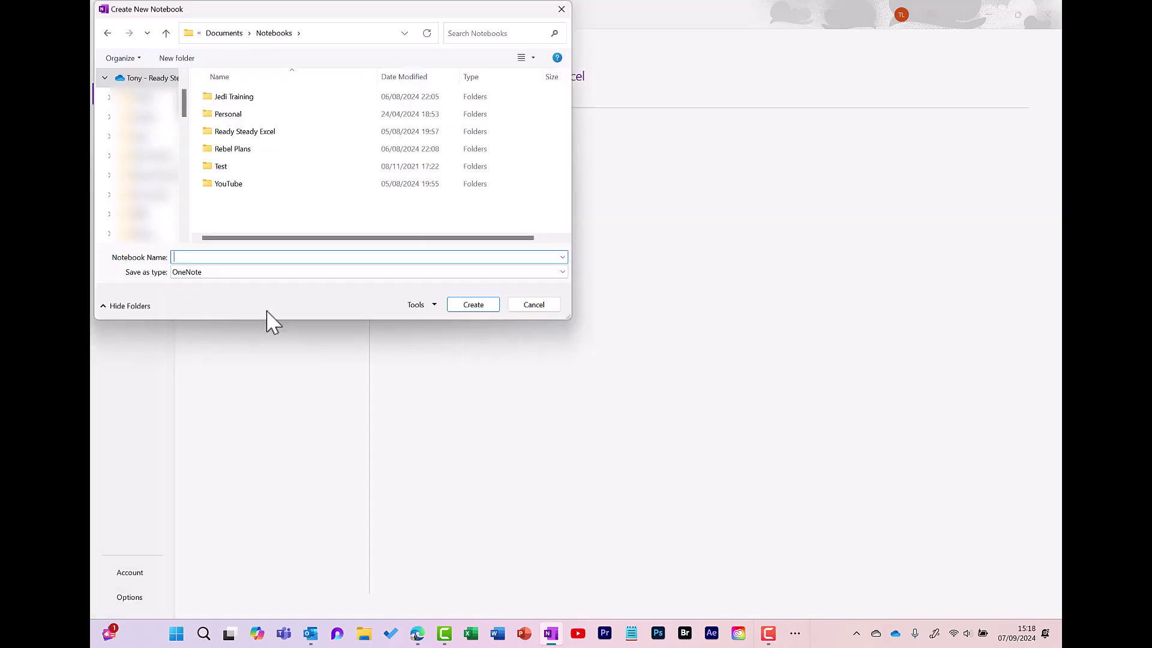
text(Holiday Plans)
click(480, 306)
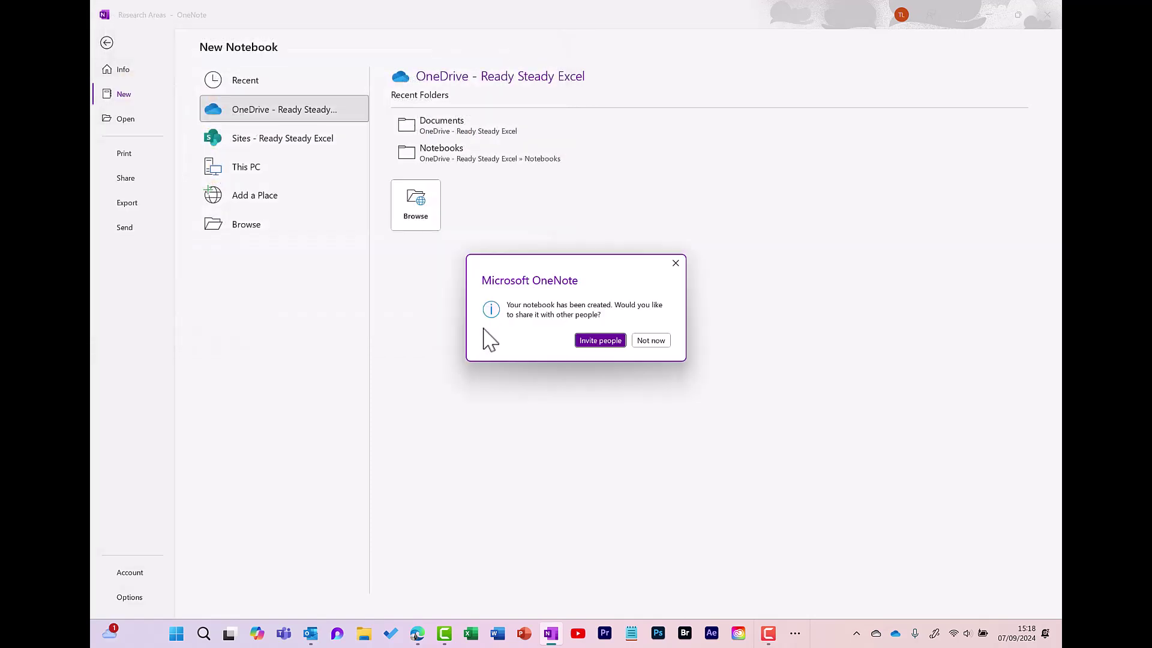
- Invite a collaborator with edit permission, adding the message 'Our holiday plans', and send it
click(600, 343)
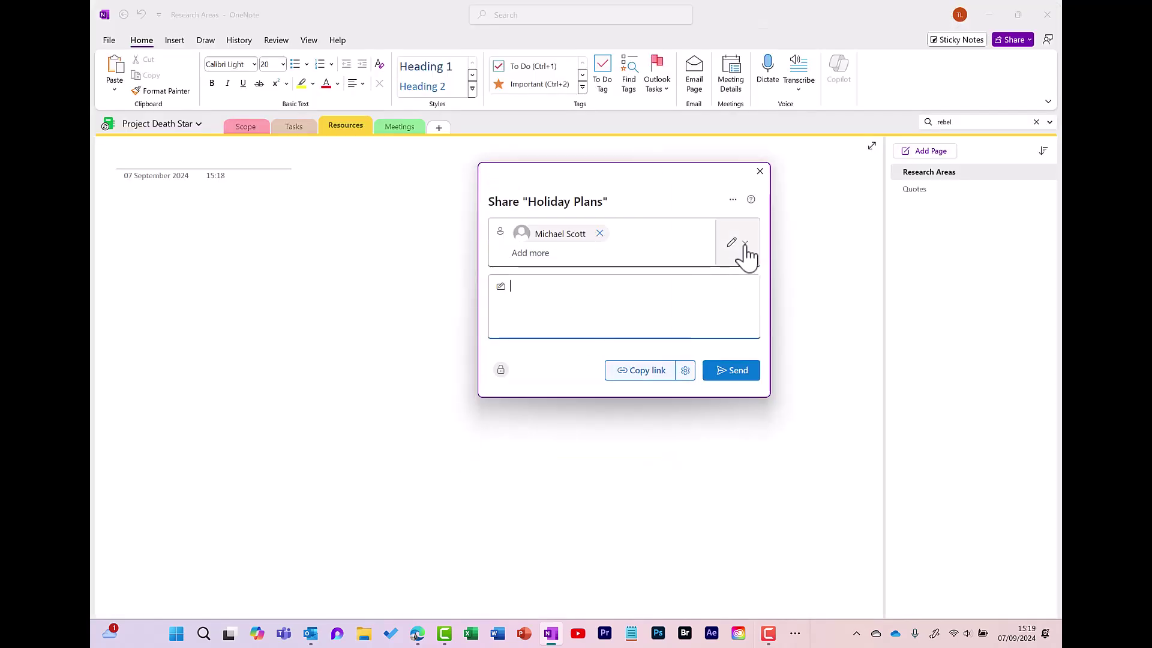
click(745, 245)
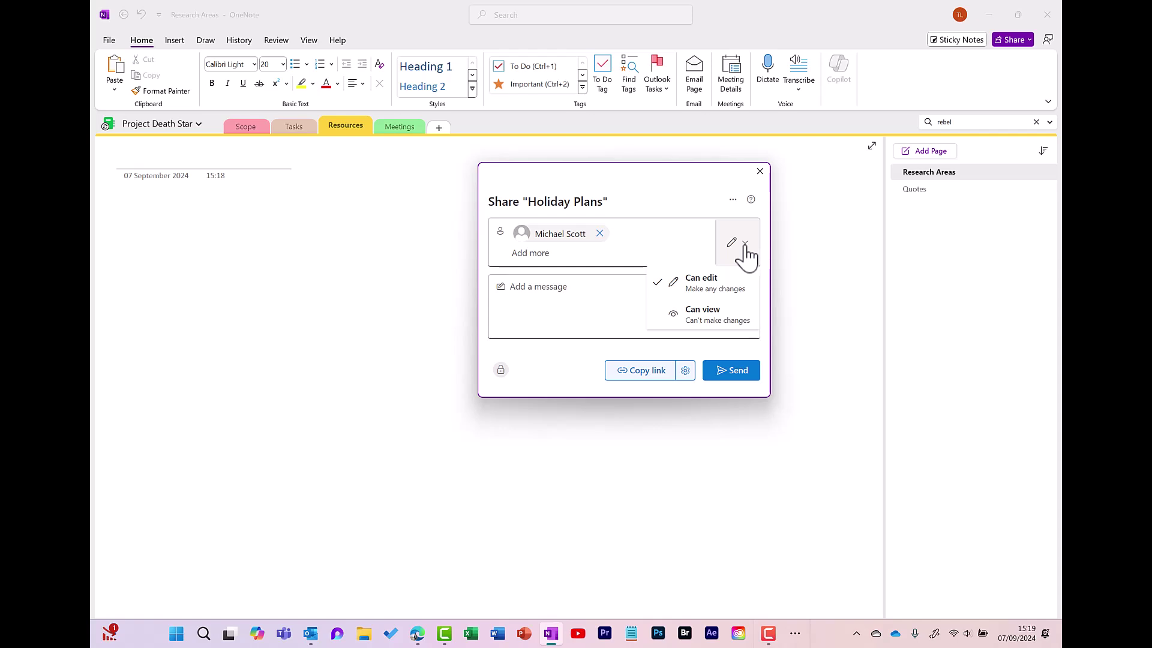
click(702, 280)
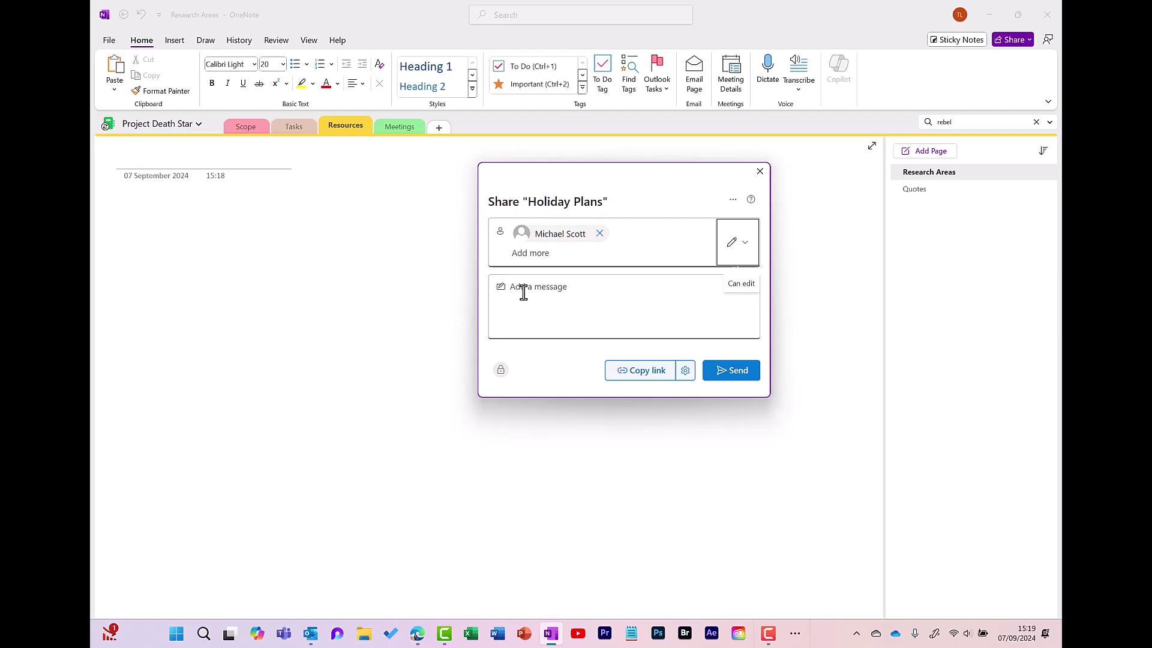
click(553, 288)
text(Our holiday plans)
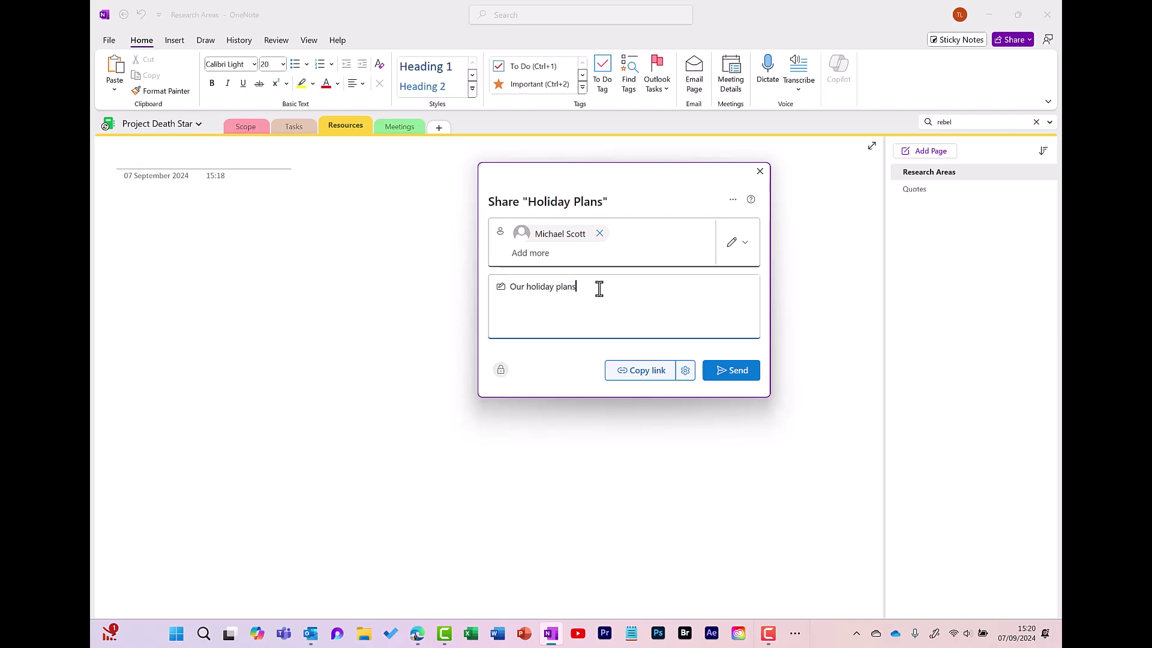
click(729, 373)
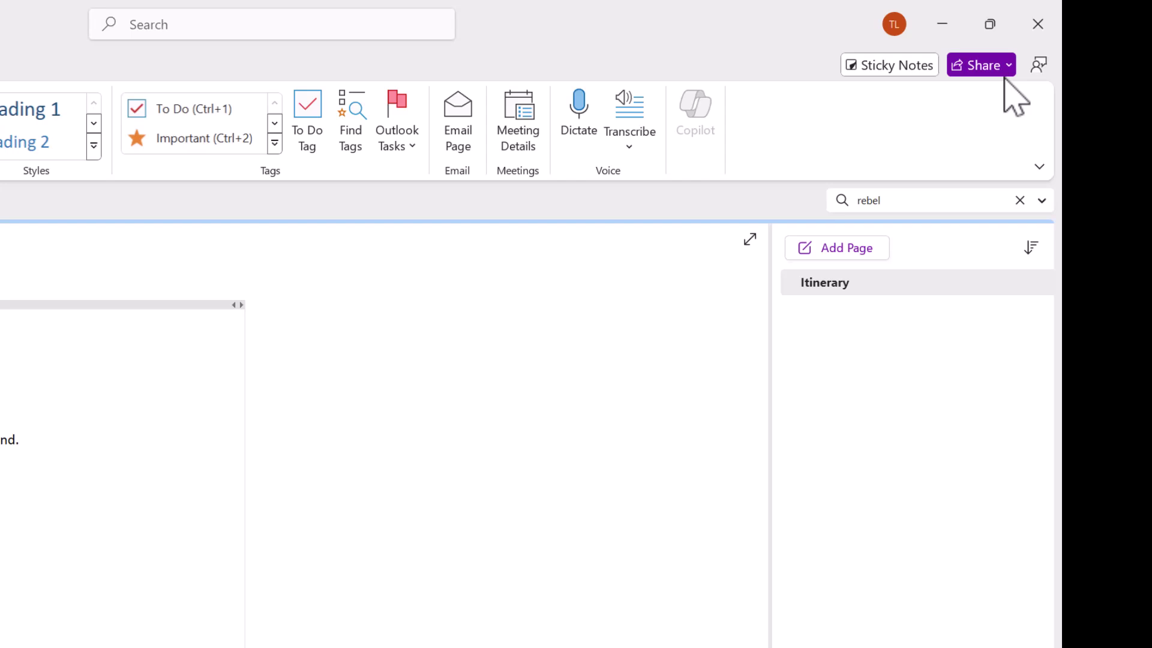
- Through Manage Access, grant a second collaborator Can edit access to Holiday Plans and notify them
click(1007, 66)
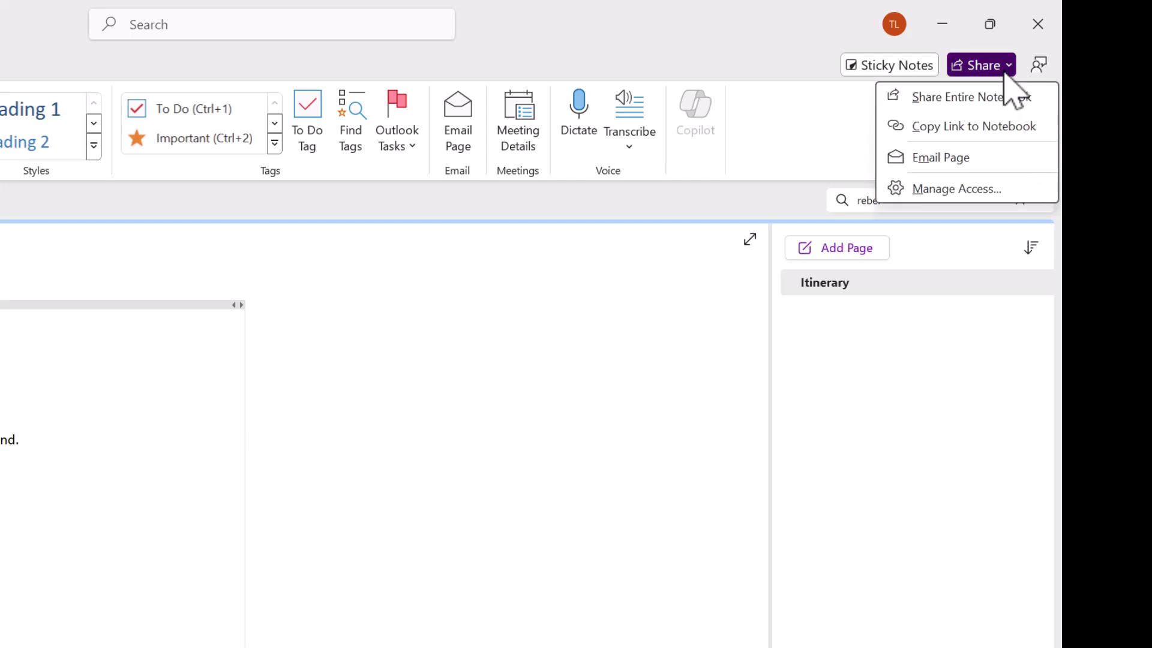
click(989, 198)
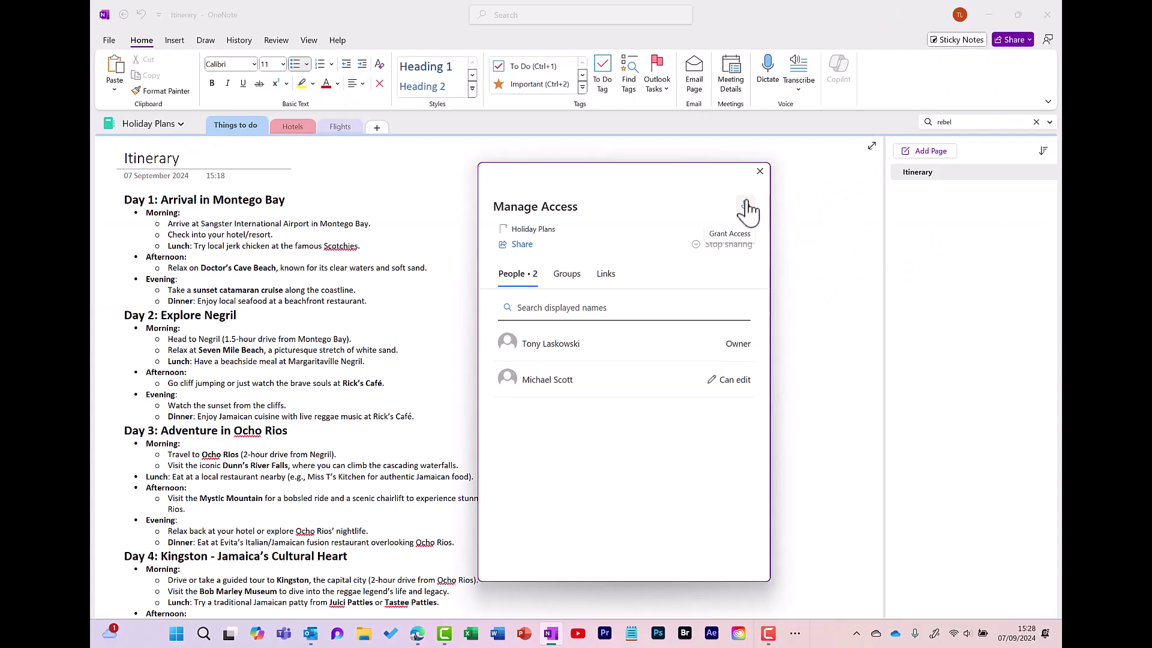
click(745, 209)
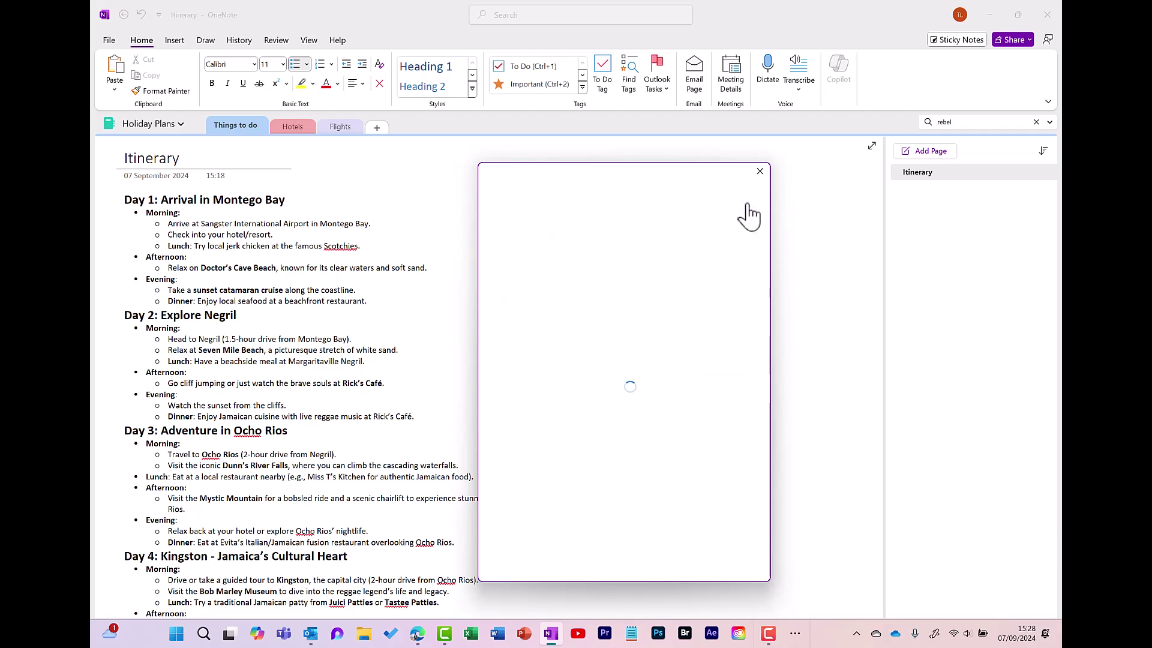
text(pass)
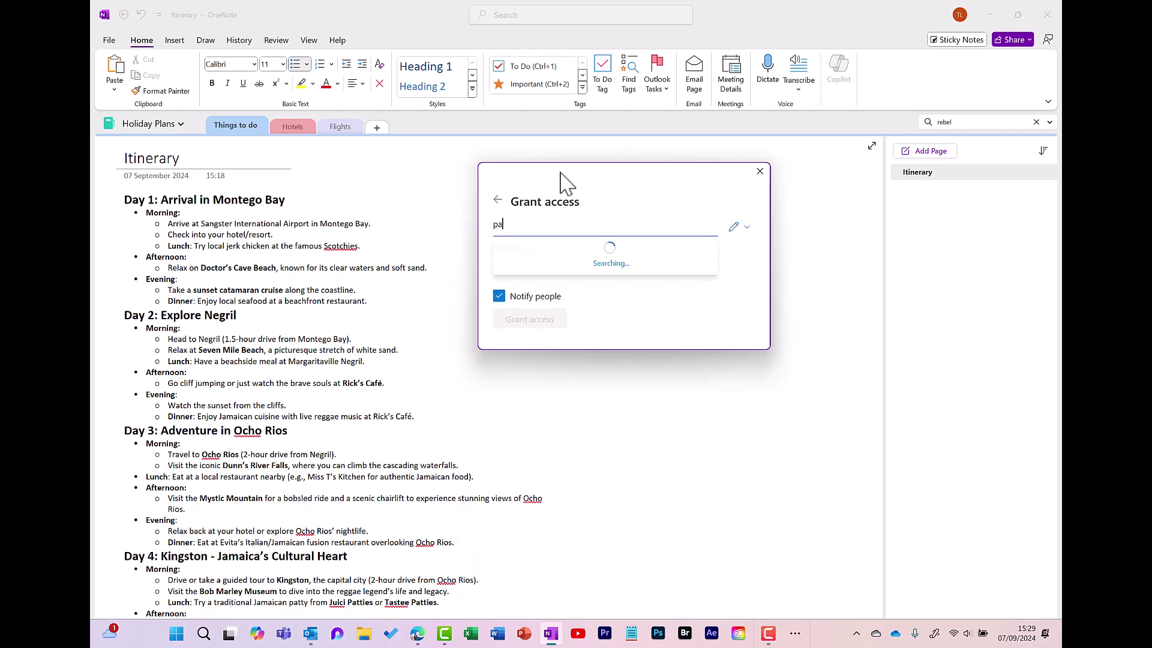
key(BackSpace)
key(BackSpace)
key(BackSpace)
key(BackSpace)
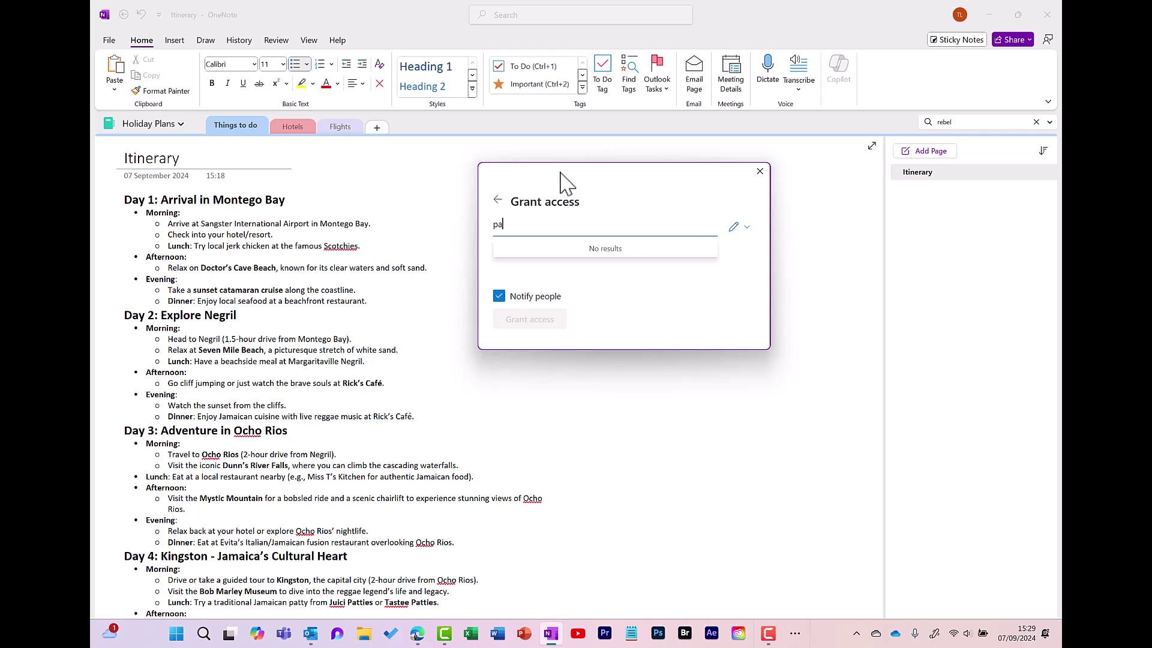
text(pam)
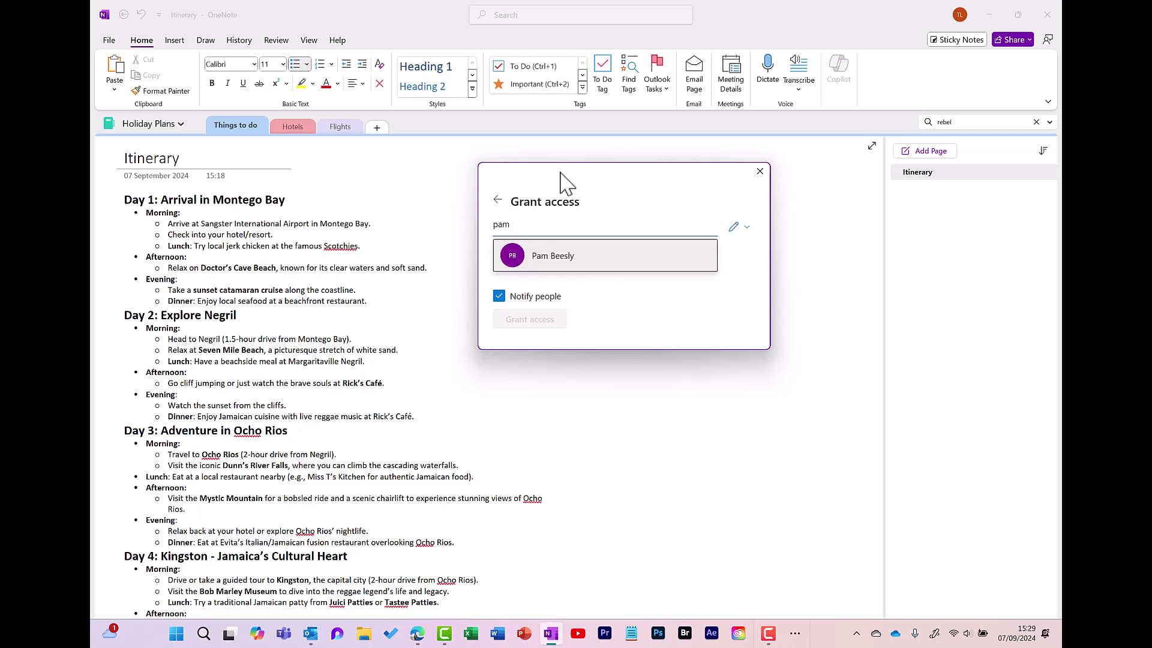
click(571, 257)
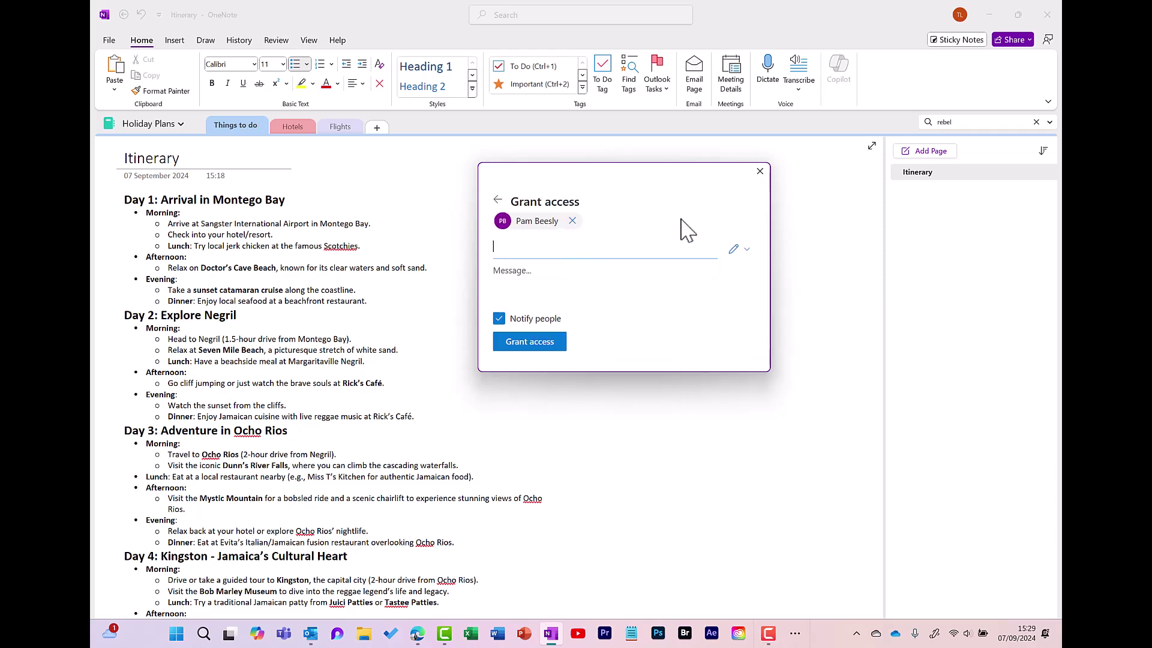
click(744, 252)
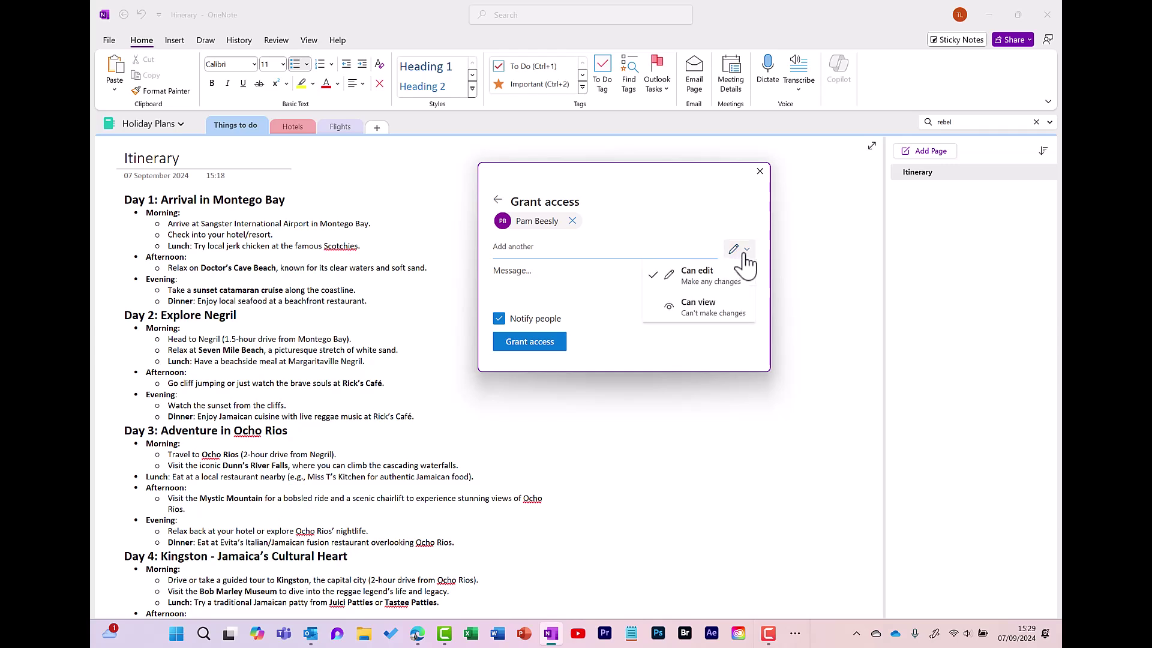
click(746, 254)
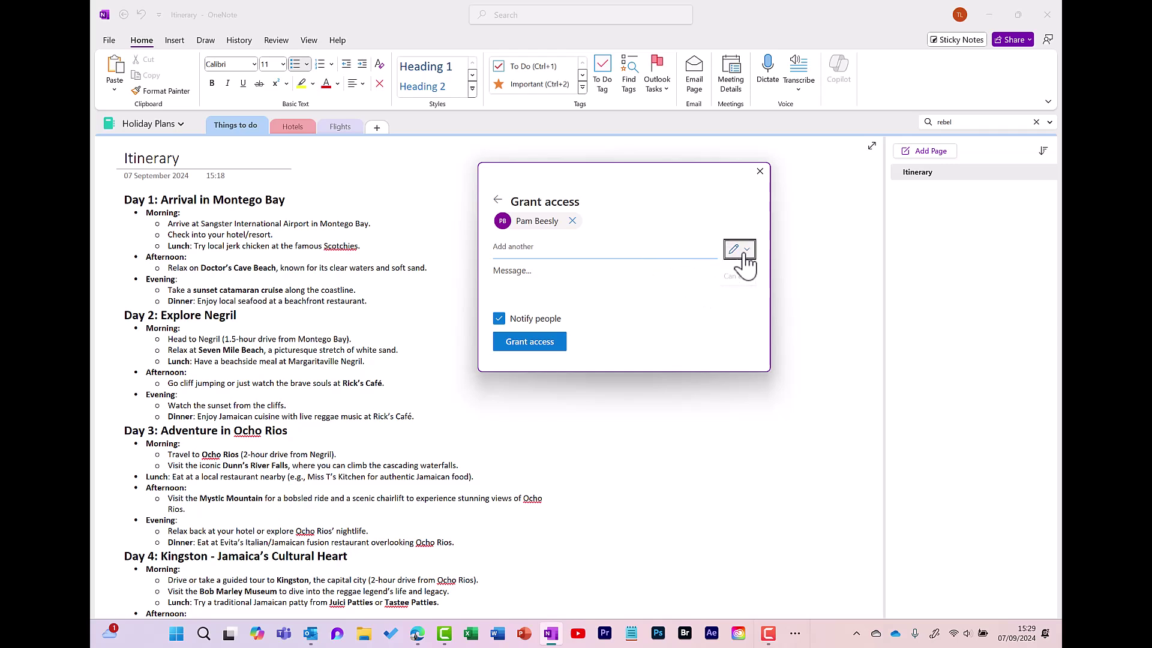
click(530, 343)
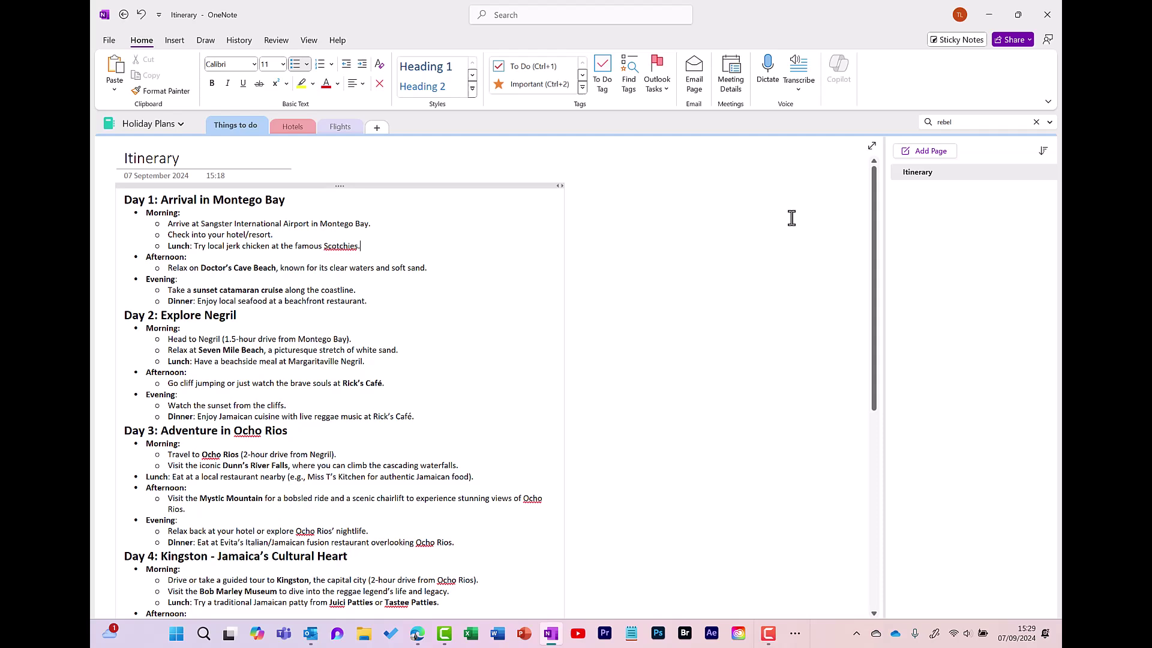
- In Manage Access, remove the first collaborator's direct access to Holiday Plans
click(1027, 41)
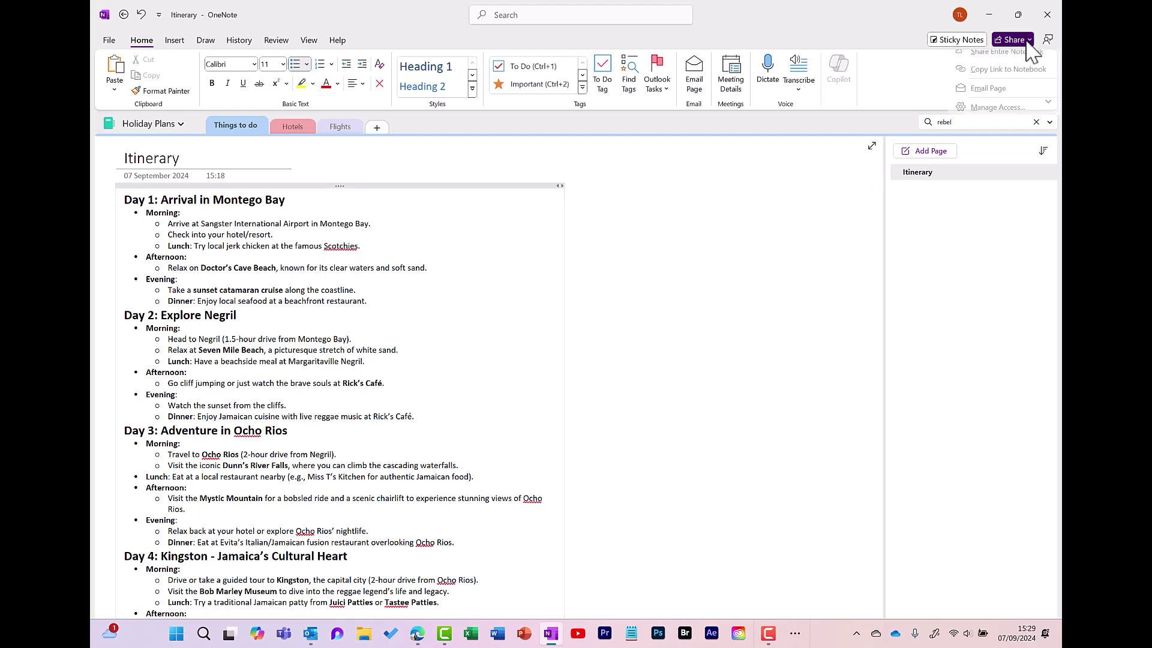
click(996, 116)
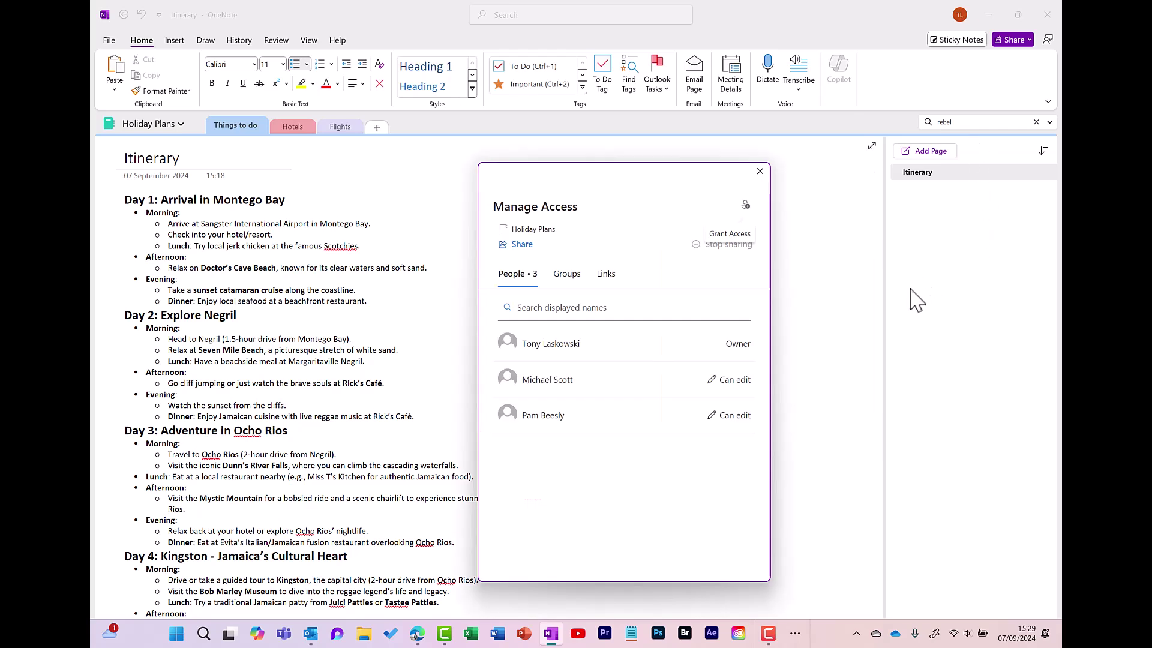
click(734, 384)
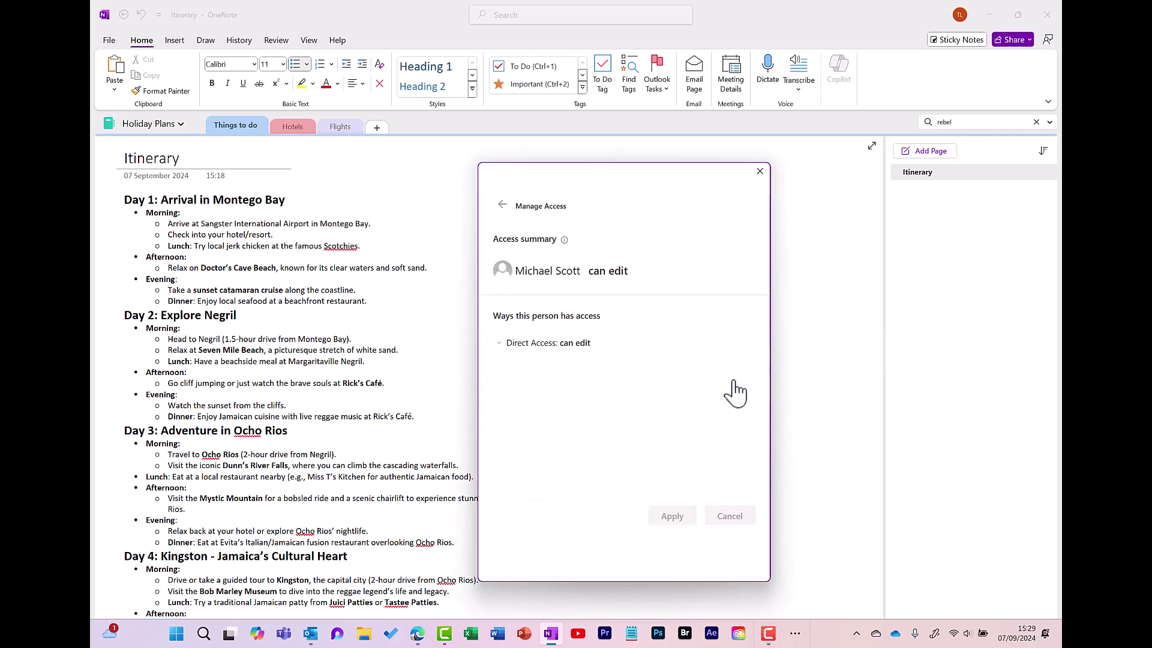
click(500, 347)
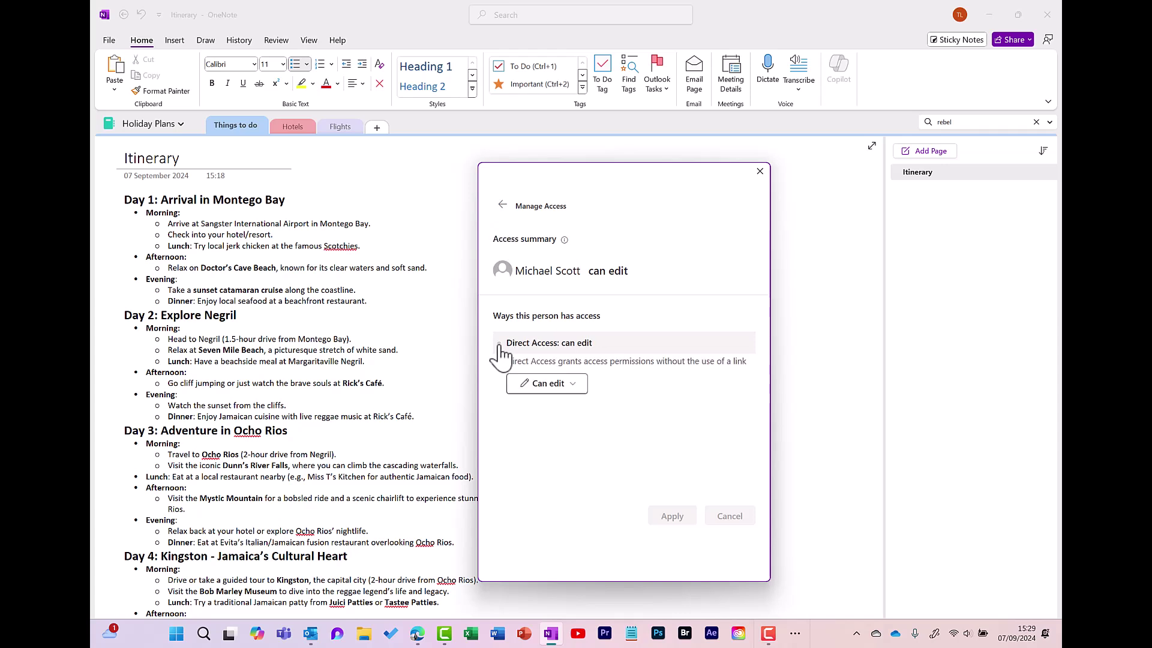
click(573, 387)
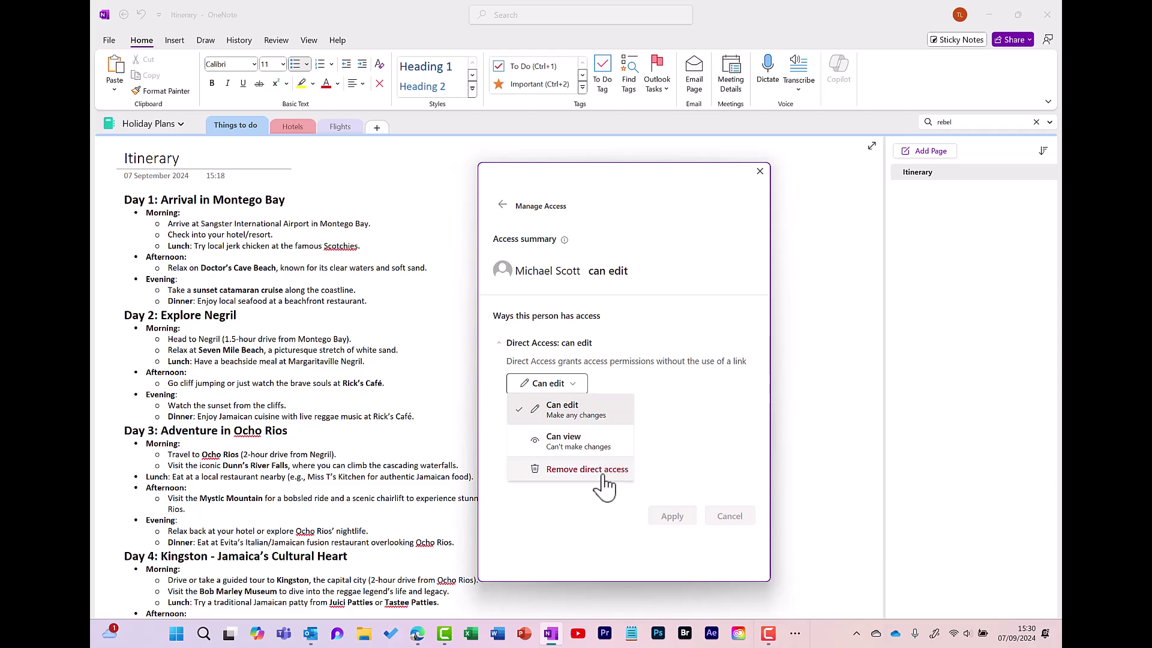
click(587, 470)
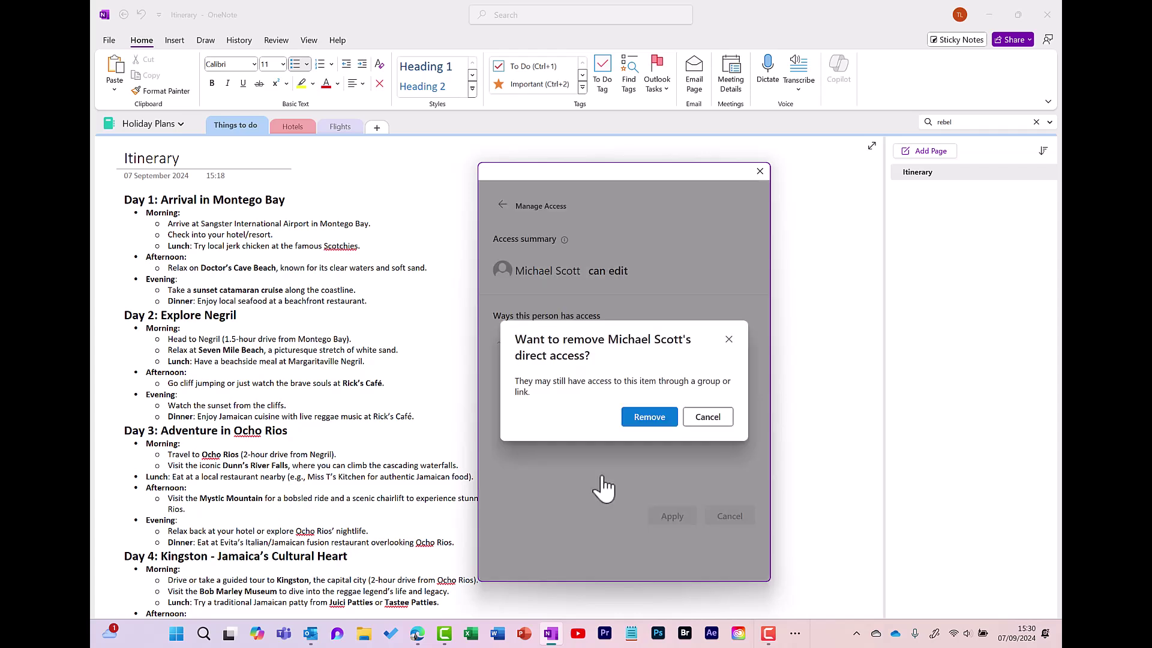
click(662, 422)
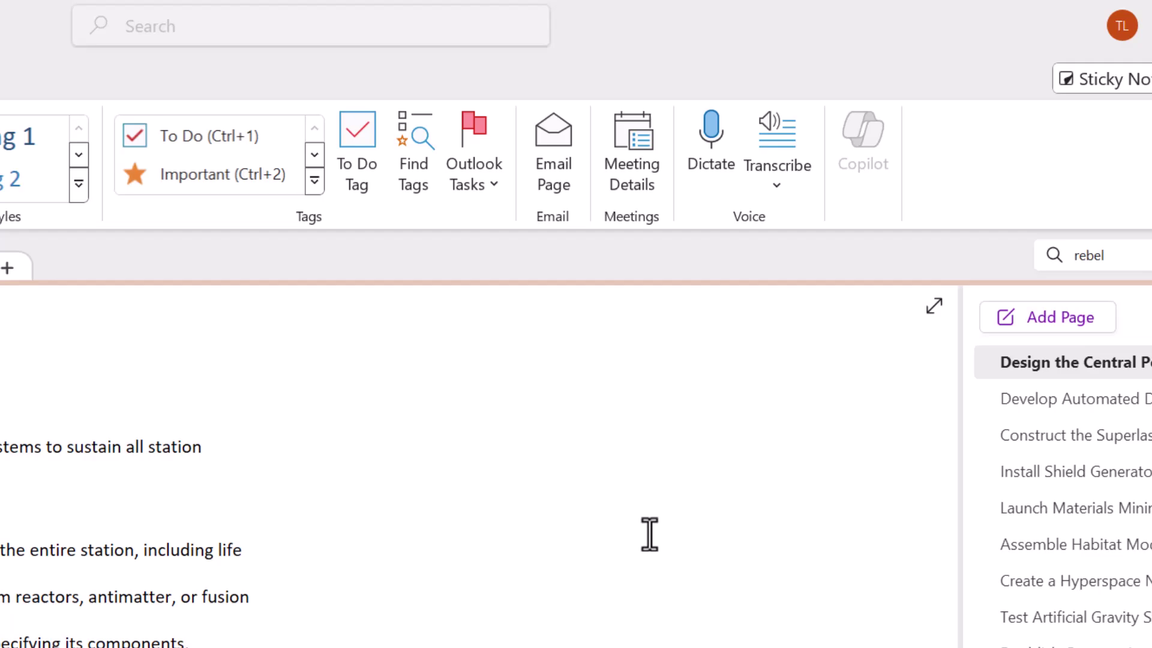
- Email the Design the Central Power Core page with Home > Email Page
click(552, 197)
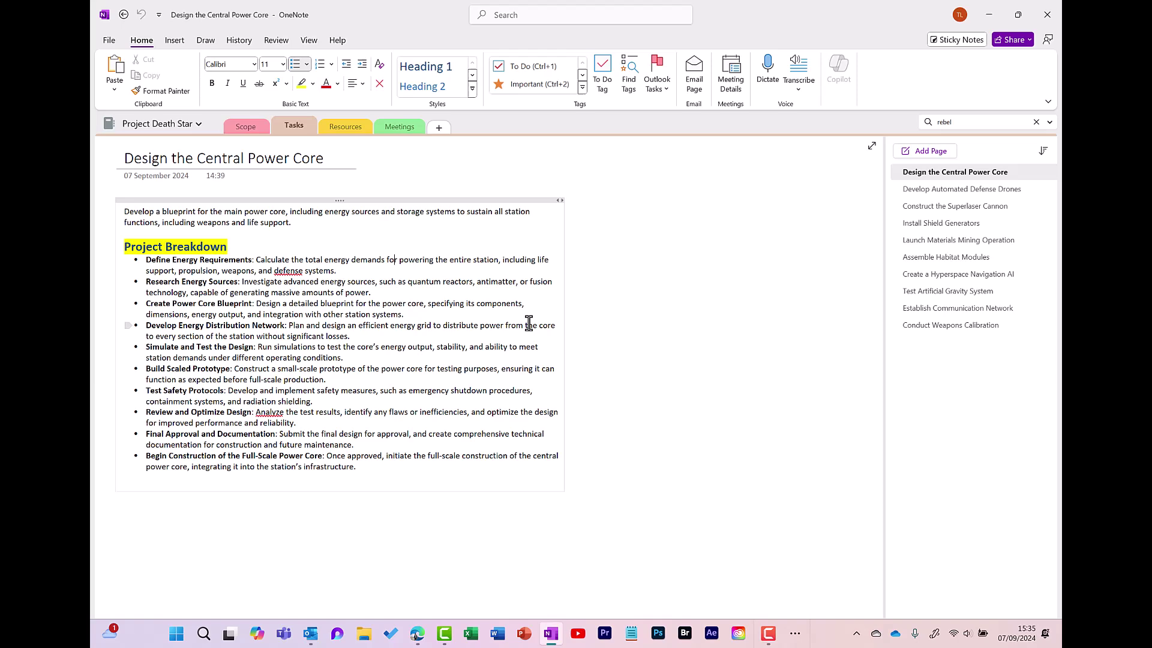
- Export the current page as PDF (*.pdf) and save it in Downloads
click(108, 41)
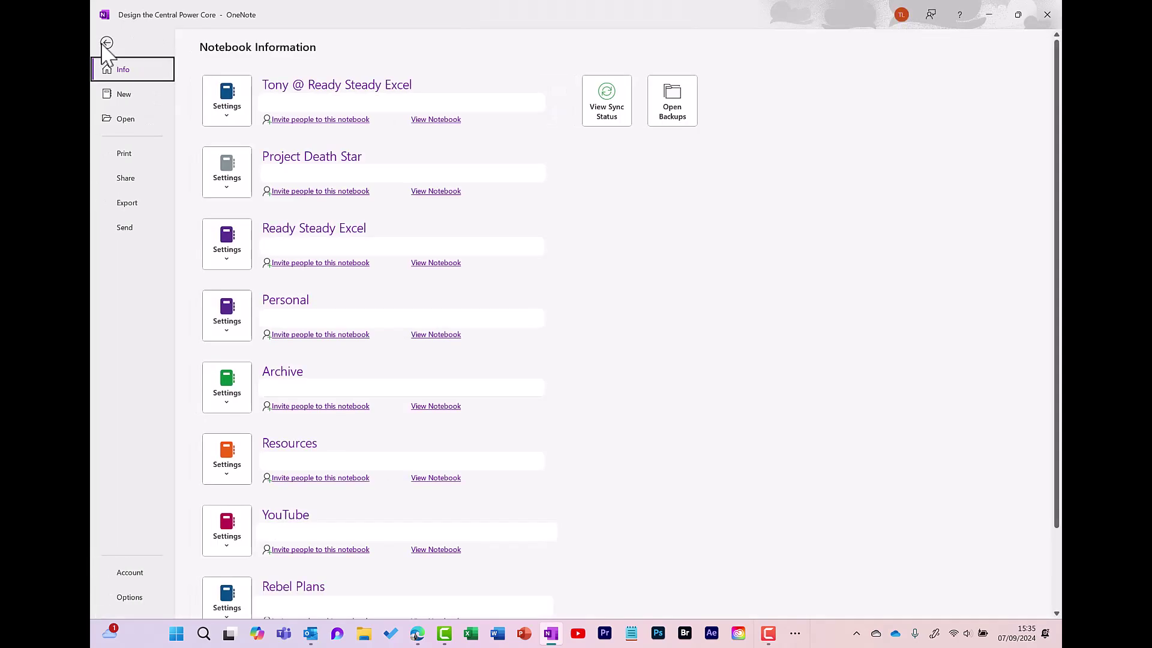
click(147, 210)
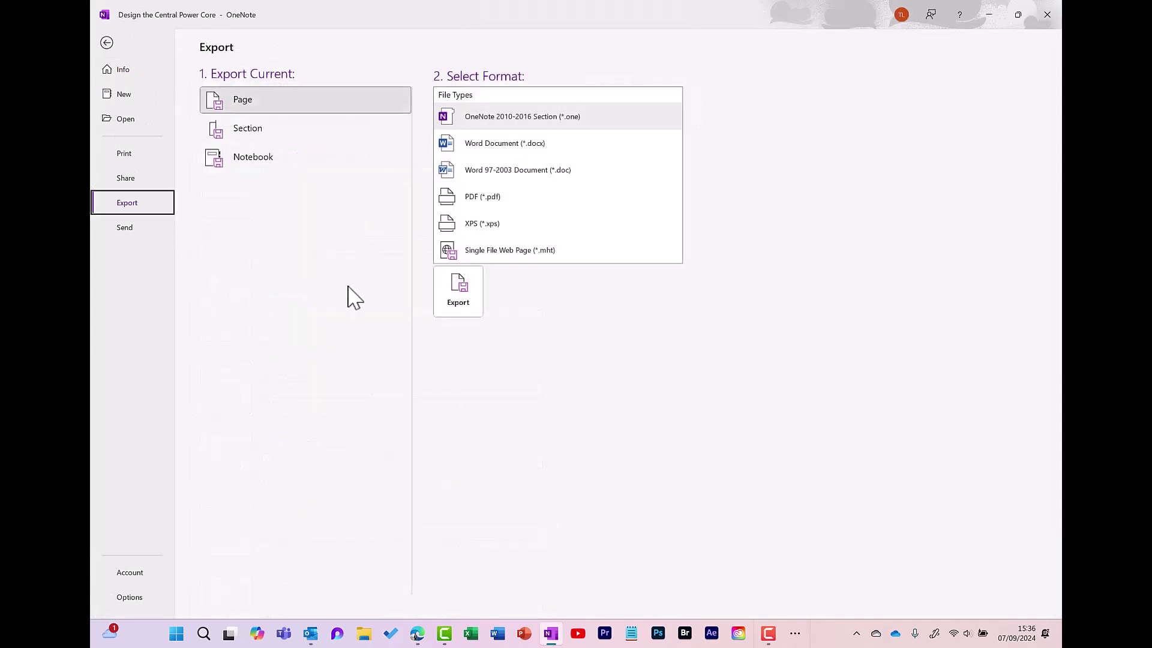
click(529, 201)
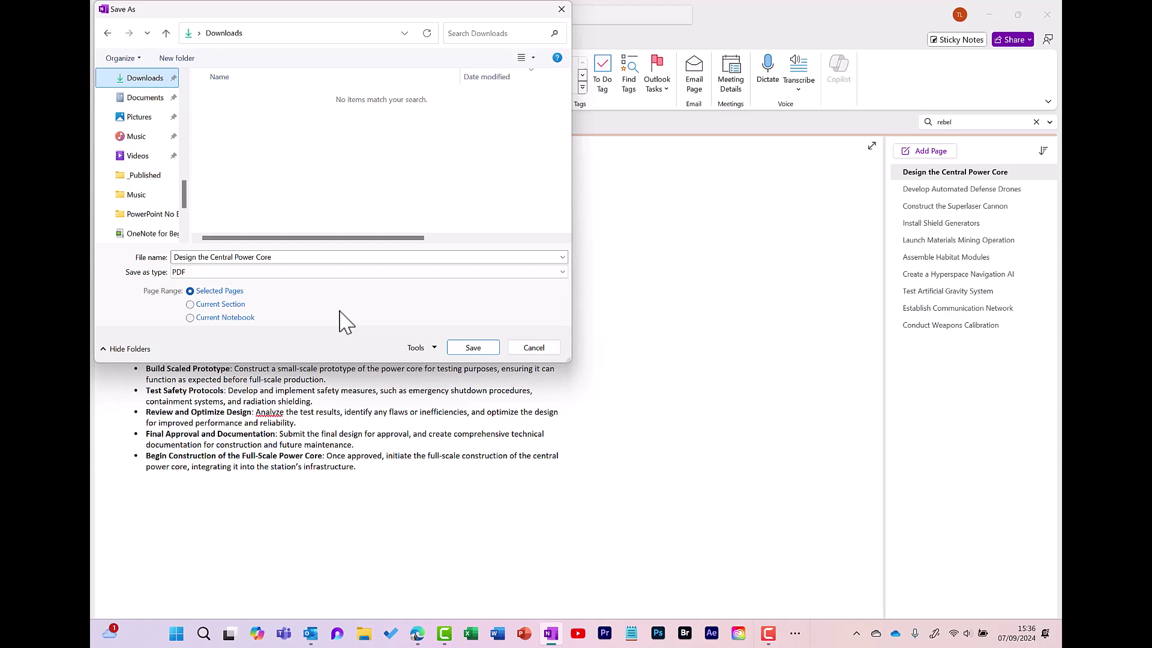
click(474, 348)
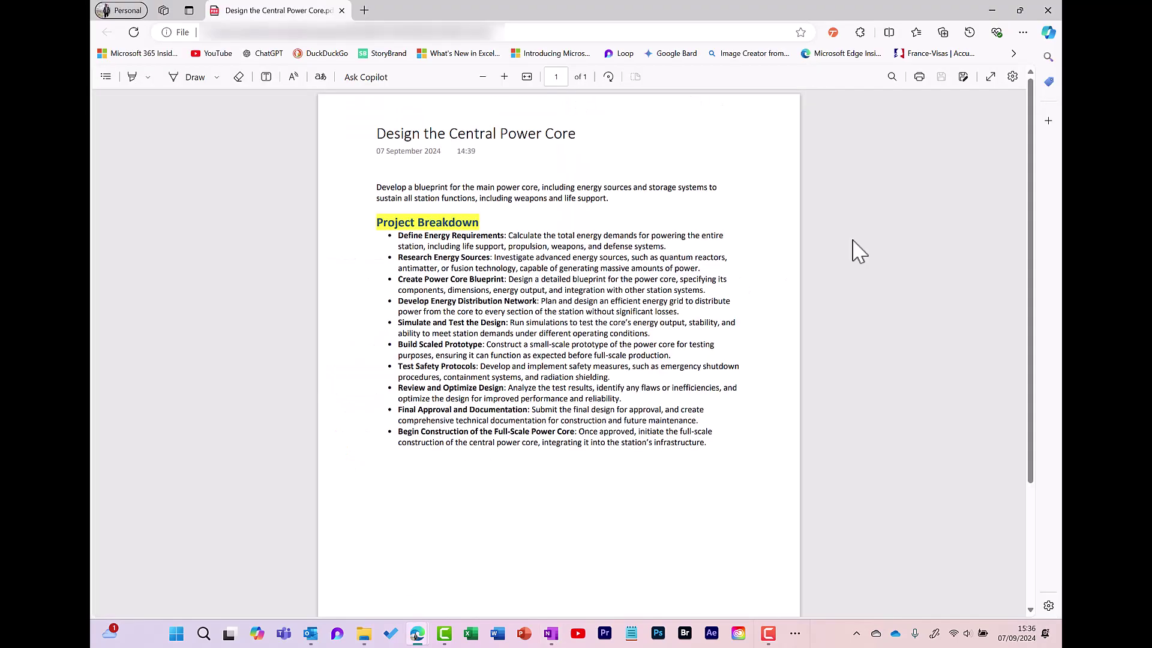